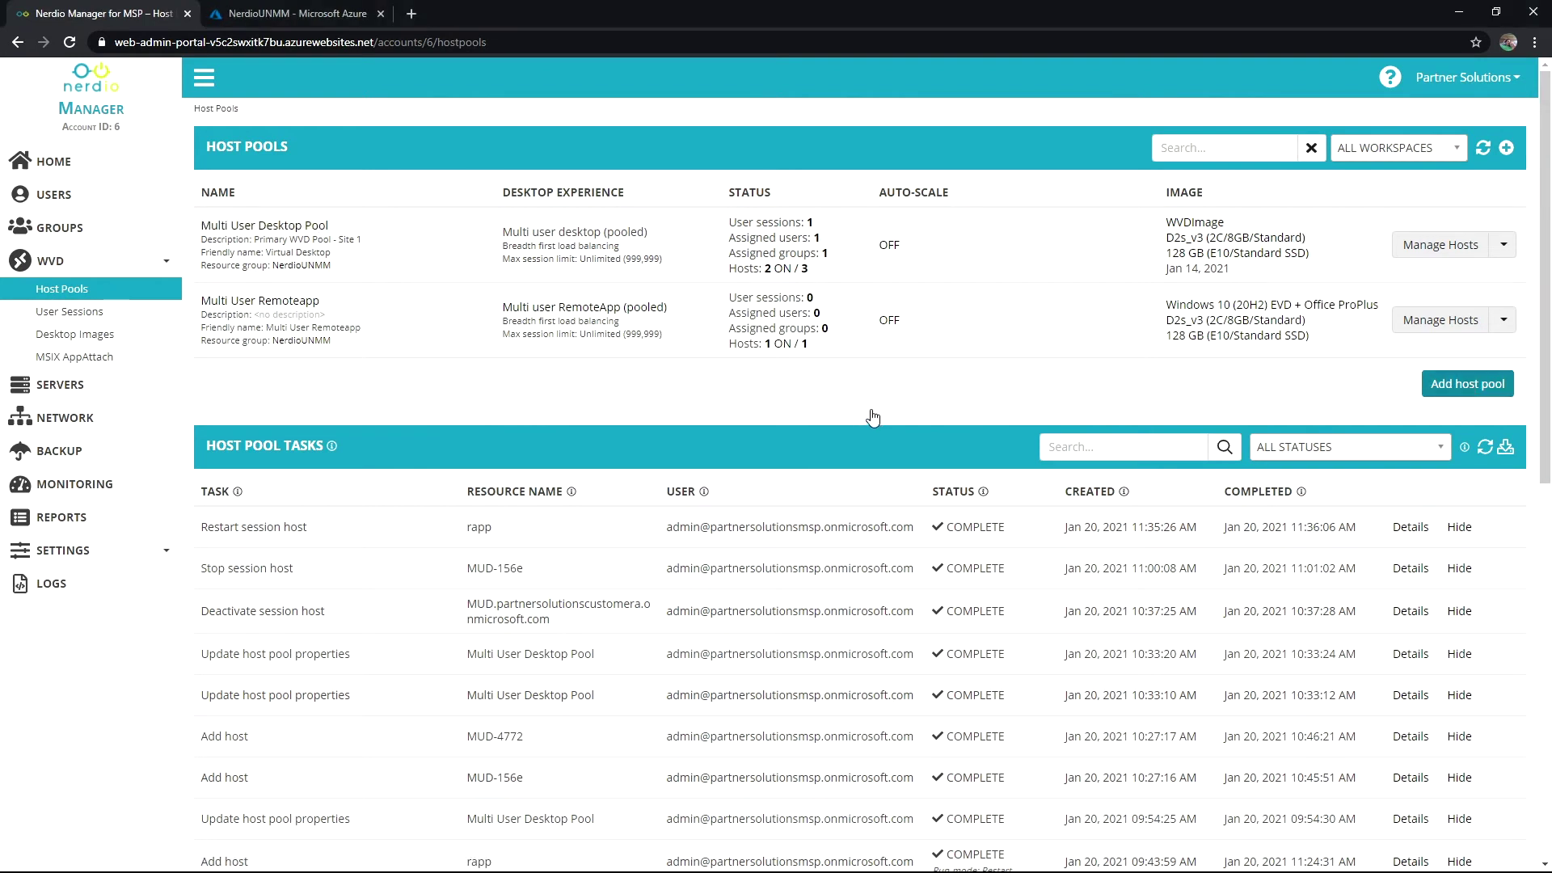
Step: Try out the new host pool form with the WVD_Users group quick-assigned, and discard it without creating the pool
left_click(1447, 384)
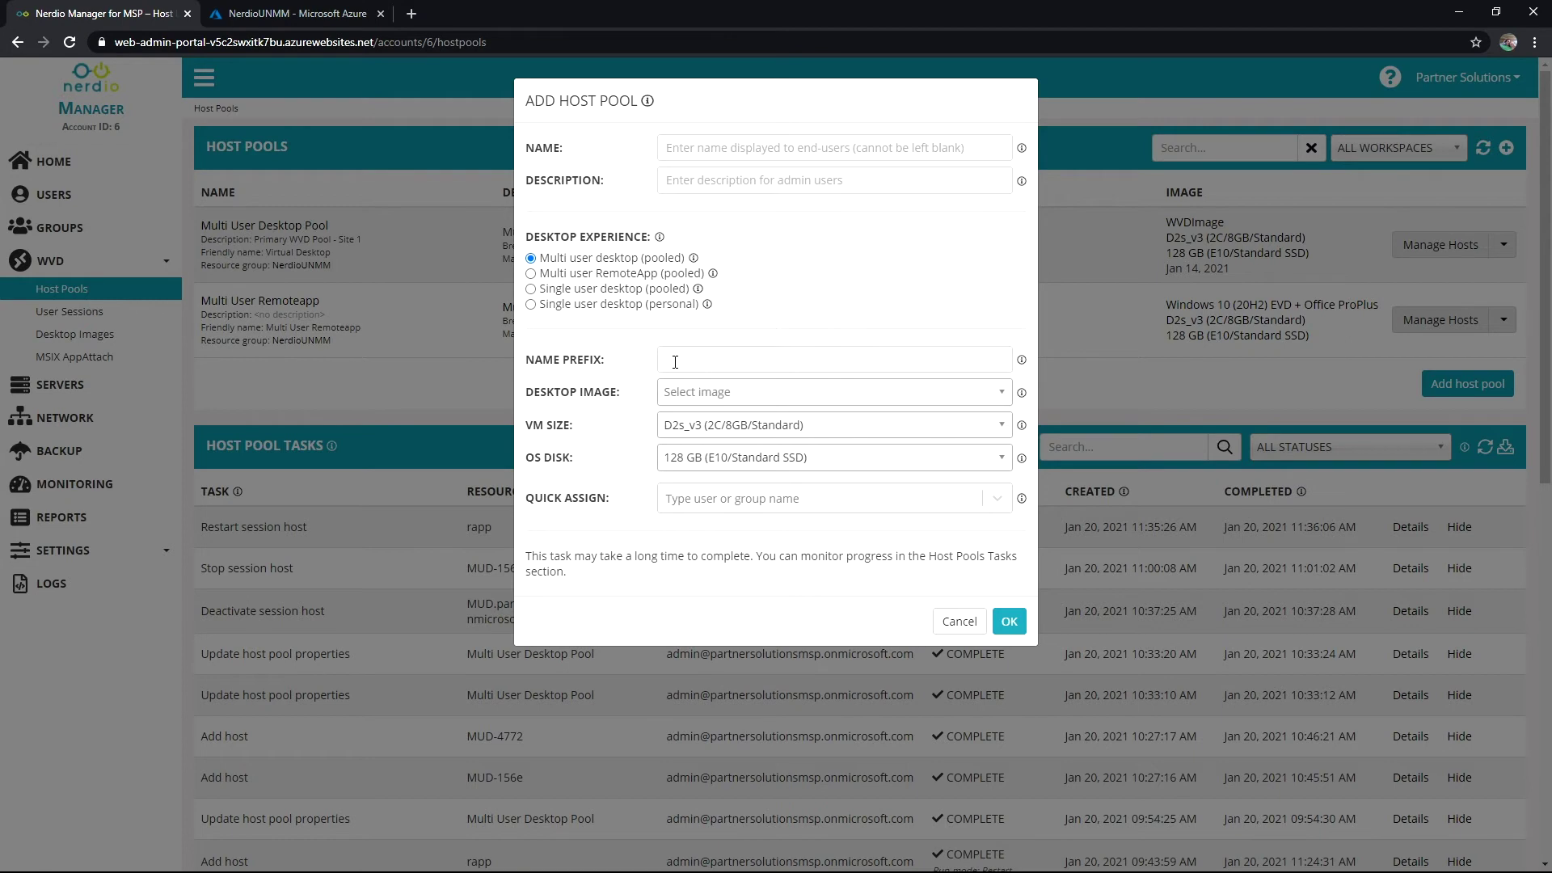
left_click(693, 391)
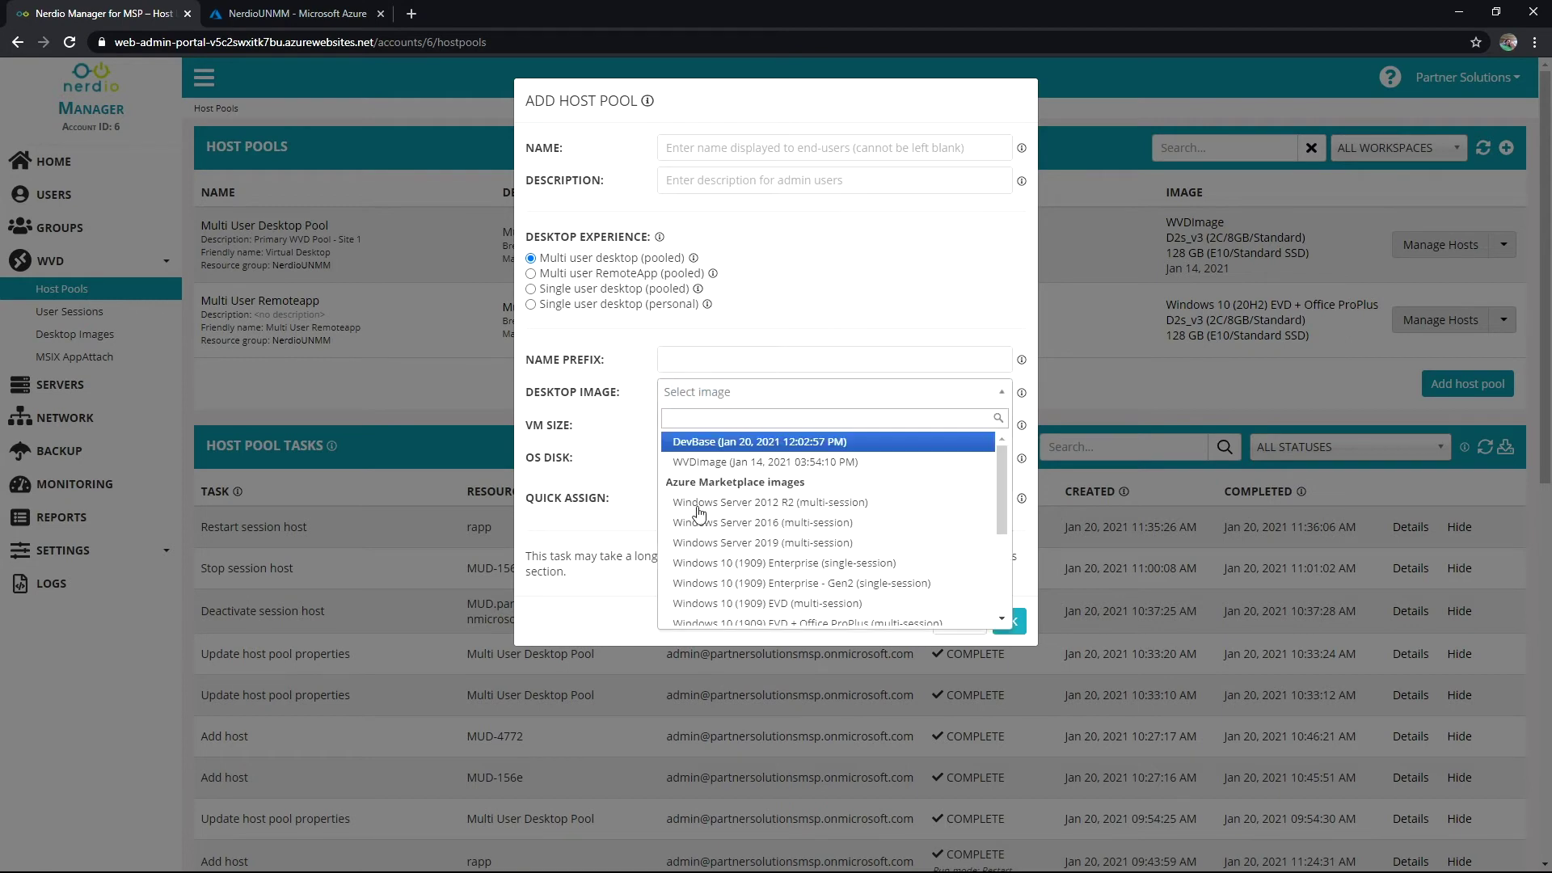
left_click(619, 427)
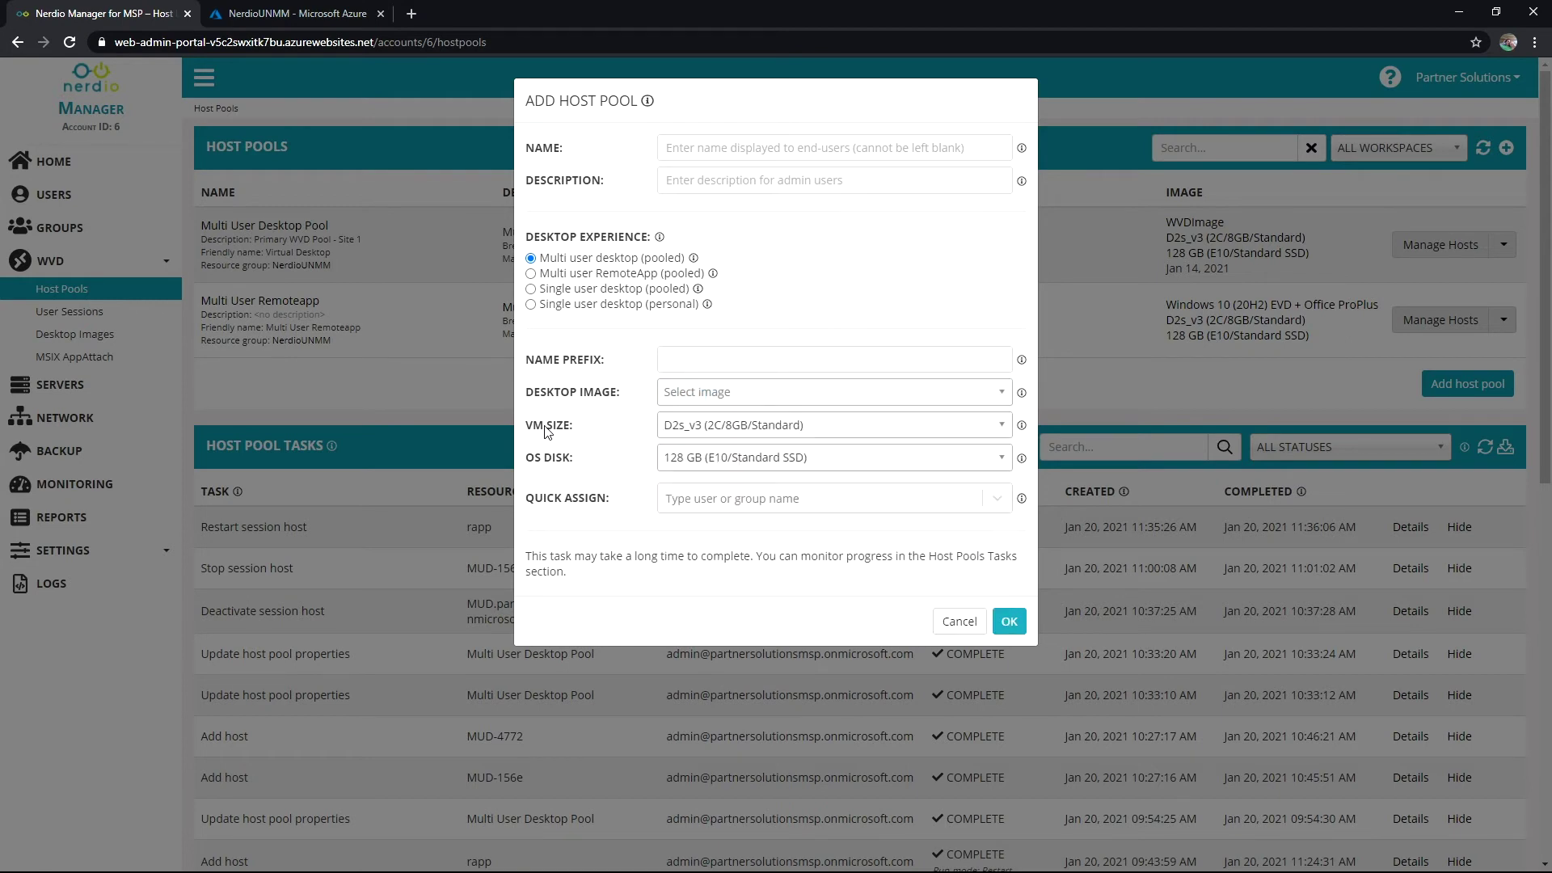
left_click(724, 500)
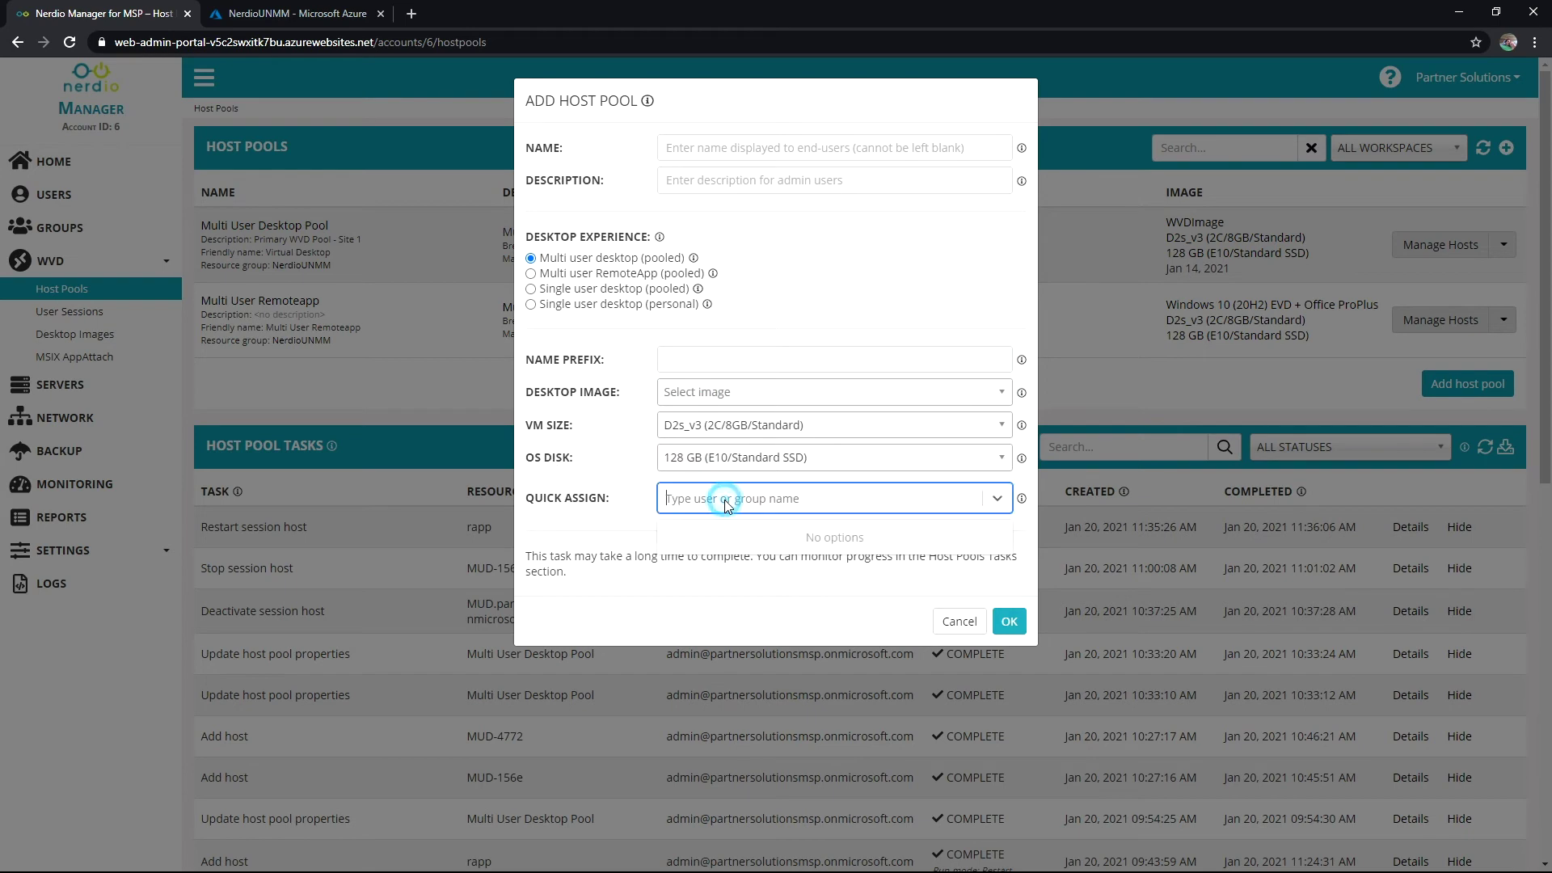
type("wvd")
left_click(723, 537)
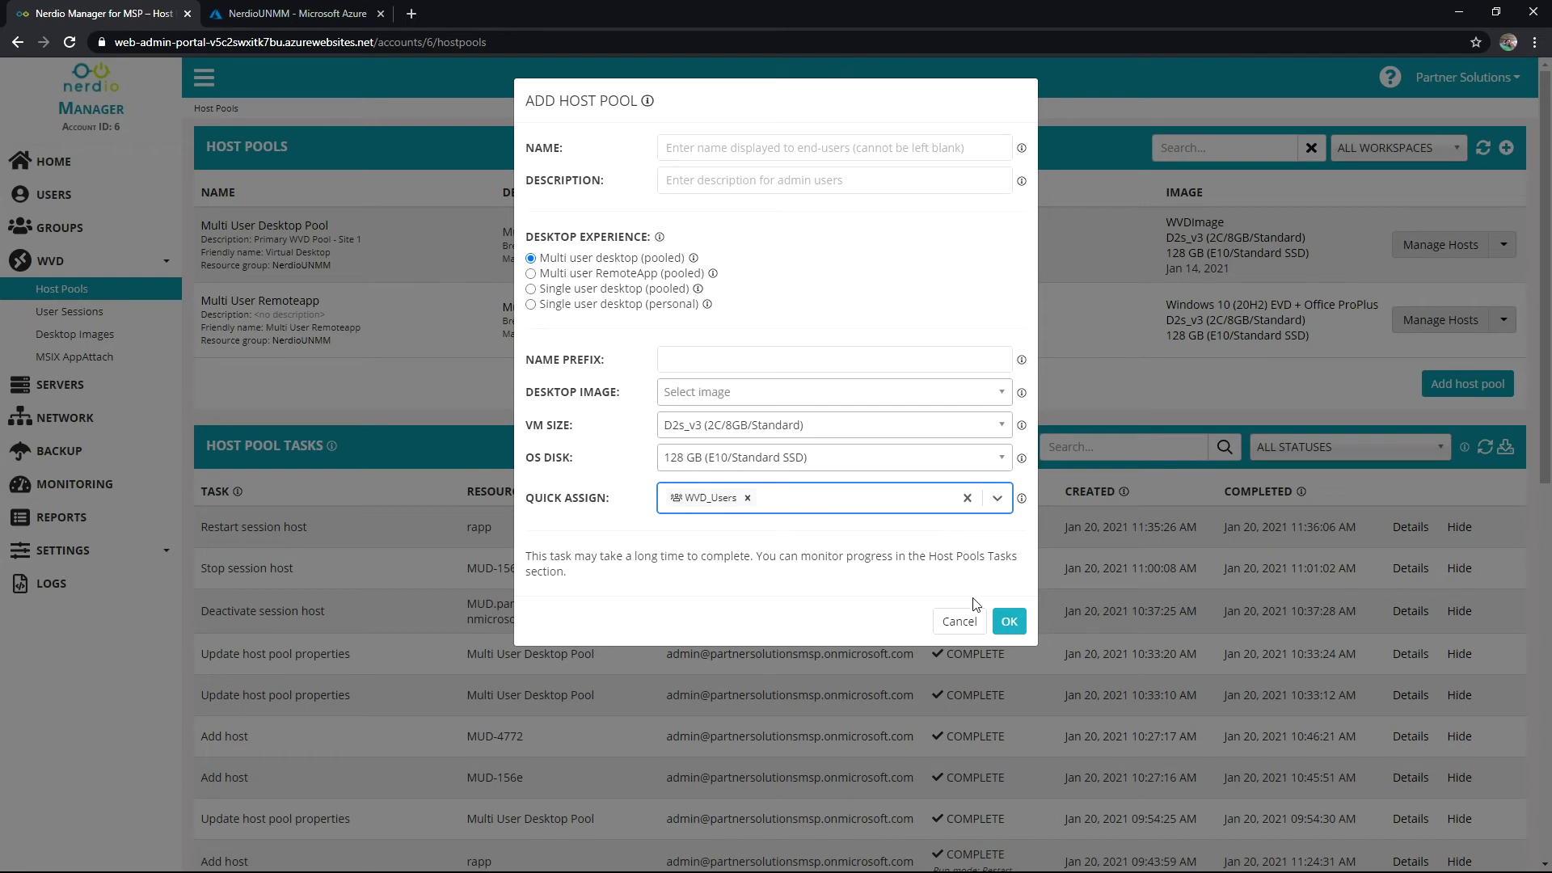
left_click(963, 622)
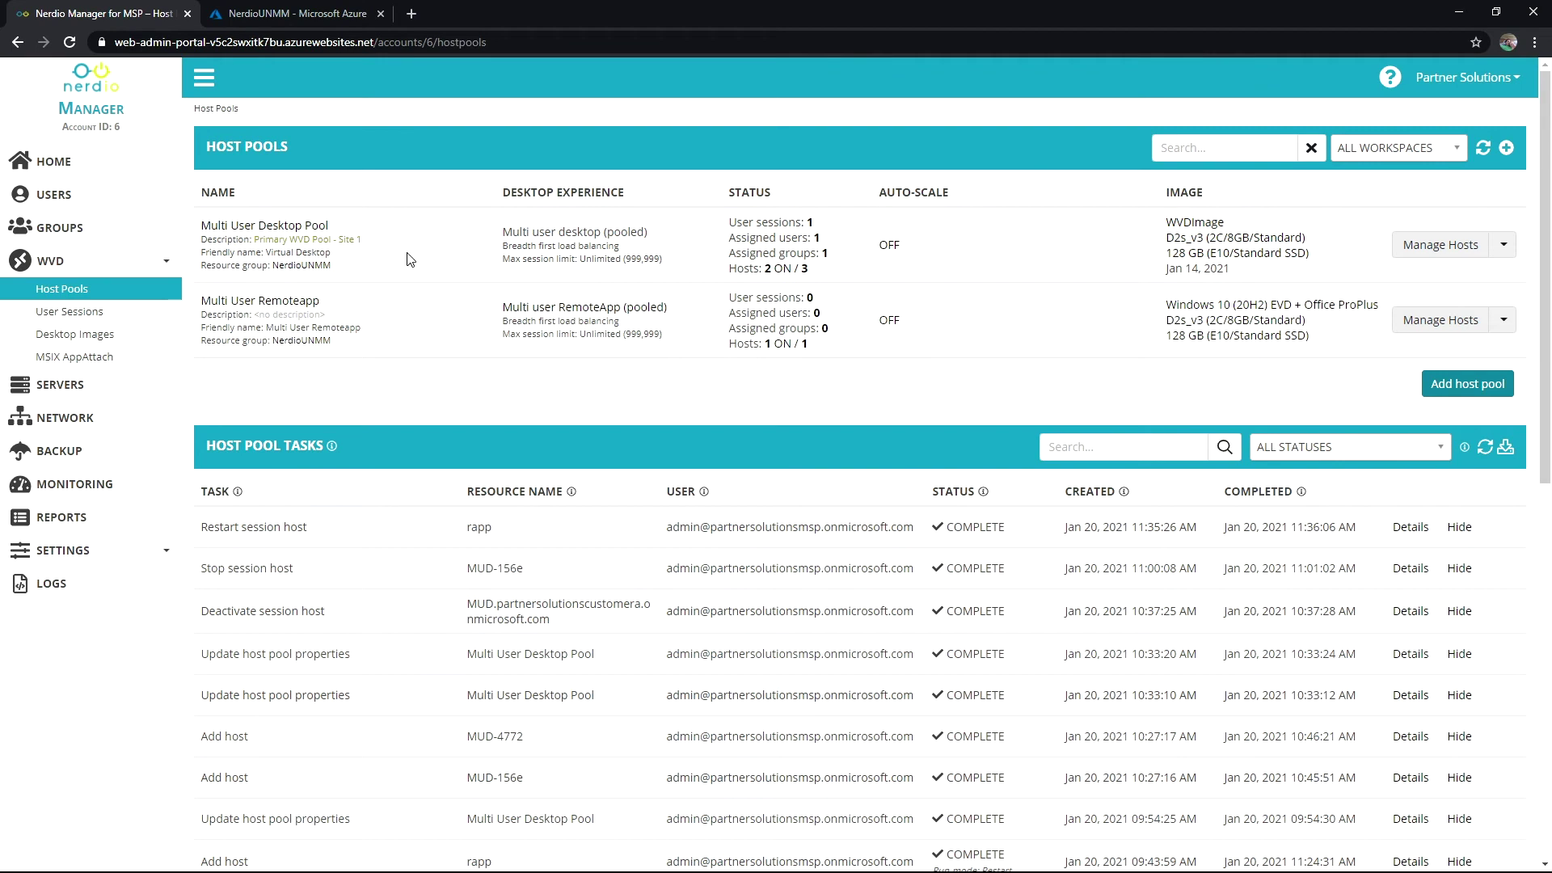
Step: Switch to the Azure portal to view the Multi User Desktop Pool in the NerdioUNMM resource group, and return to Nerdio Manager
left_click(311, 14)
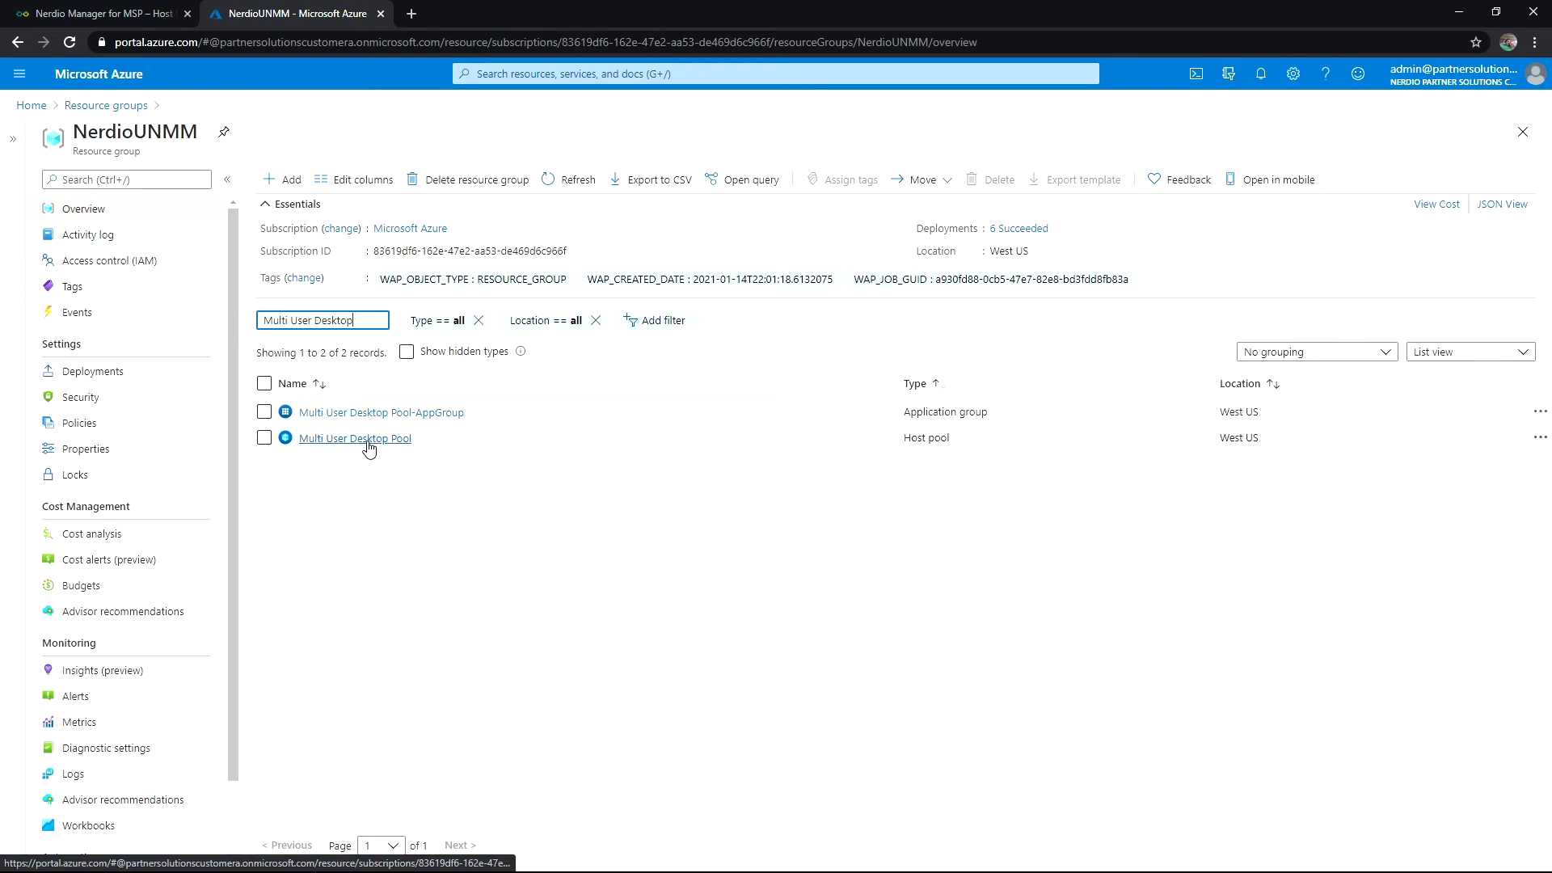
left_click(166, 6)
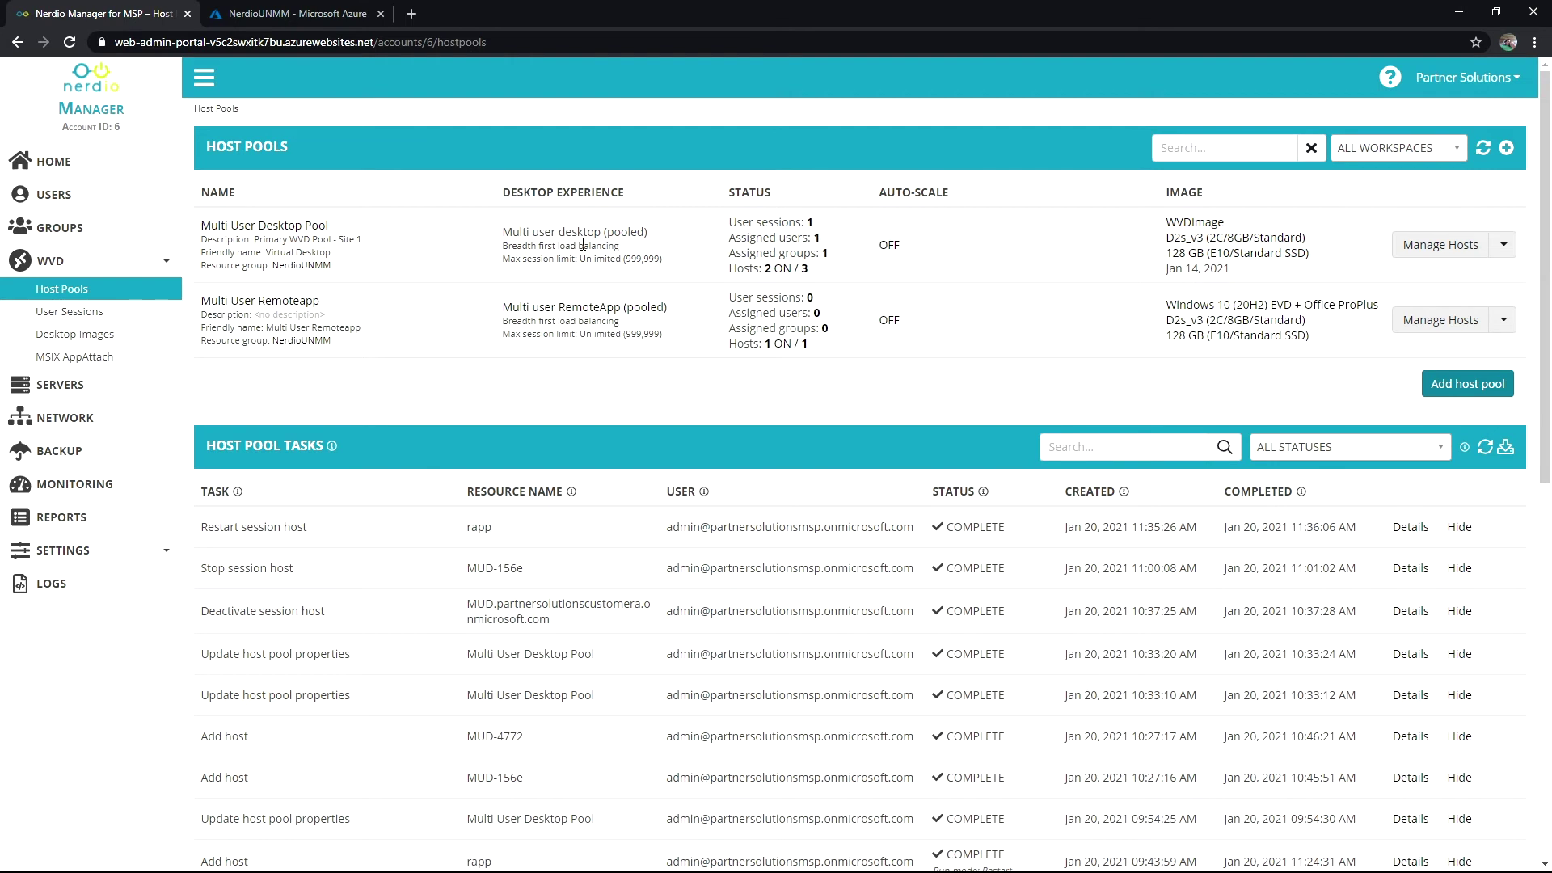
Step: Inspect the user sessions and the session hosts of the Multi User Desktop Pool, and return to the host pool list
left_click(813, 225)
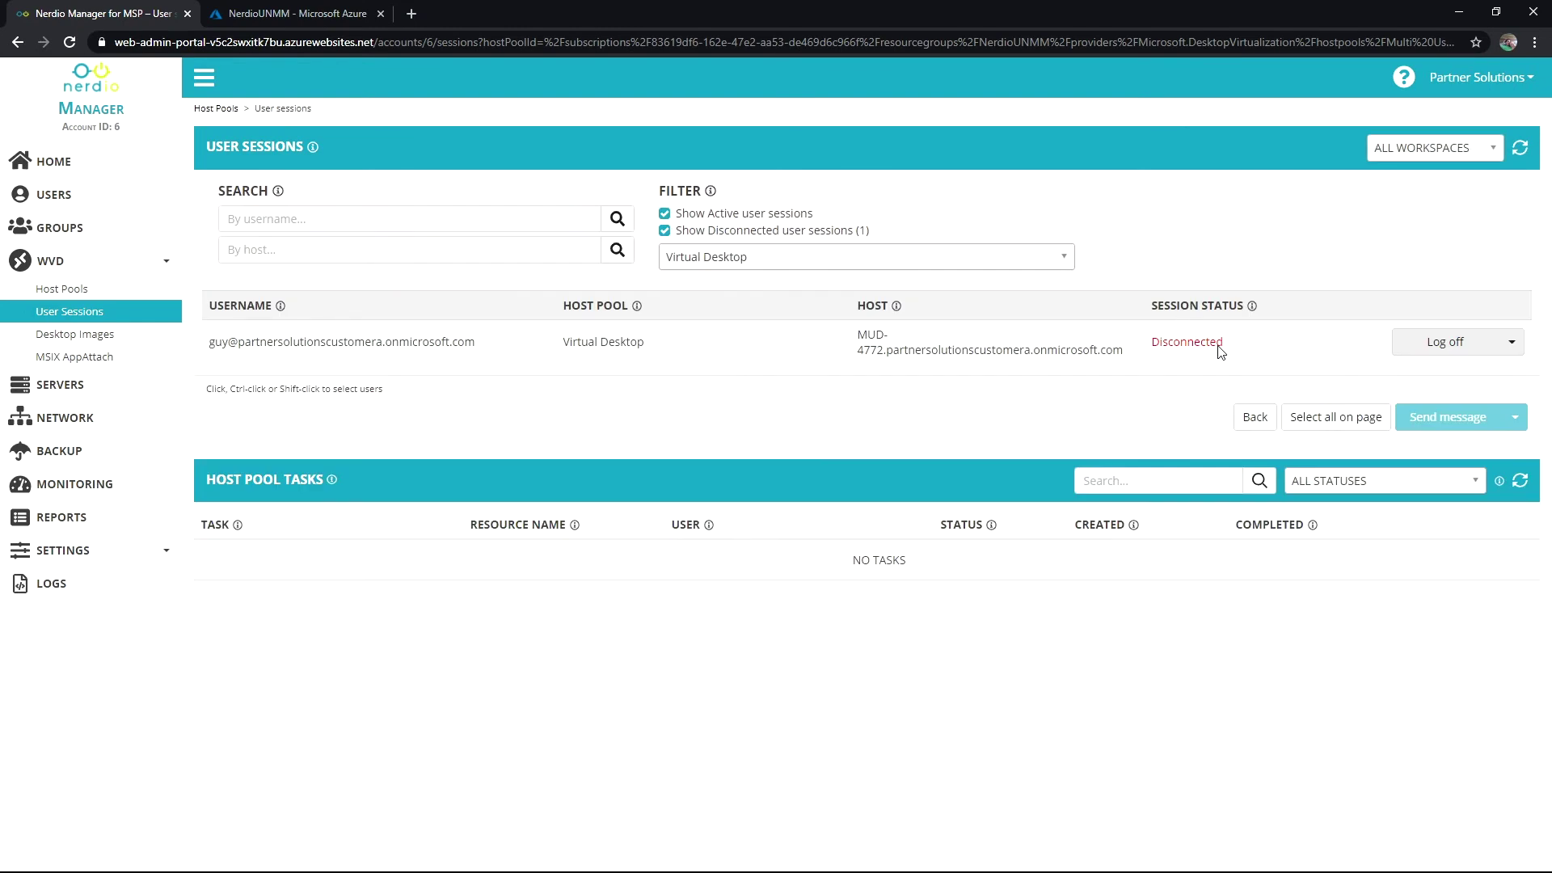
left_click(216, 108)
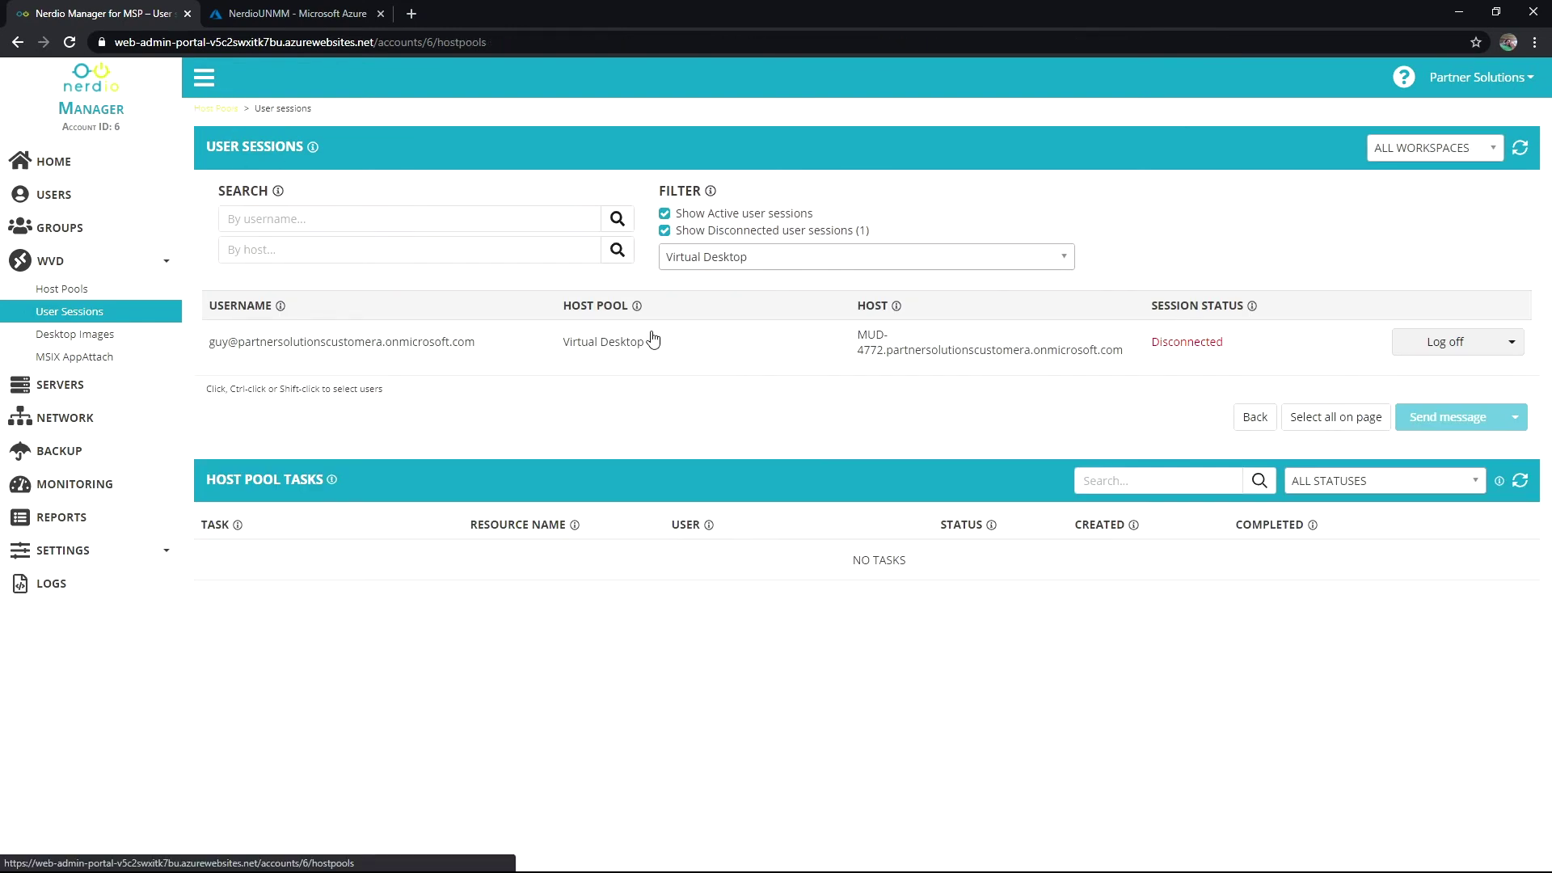
left_click(787, 269)
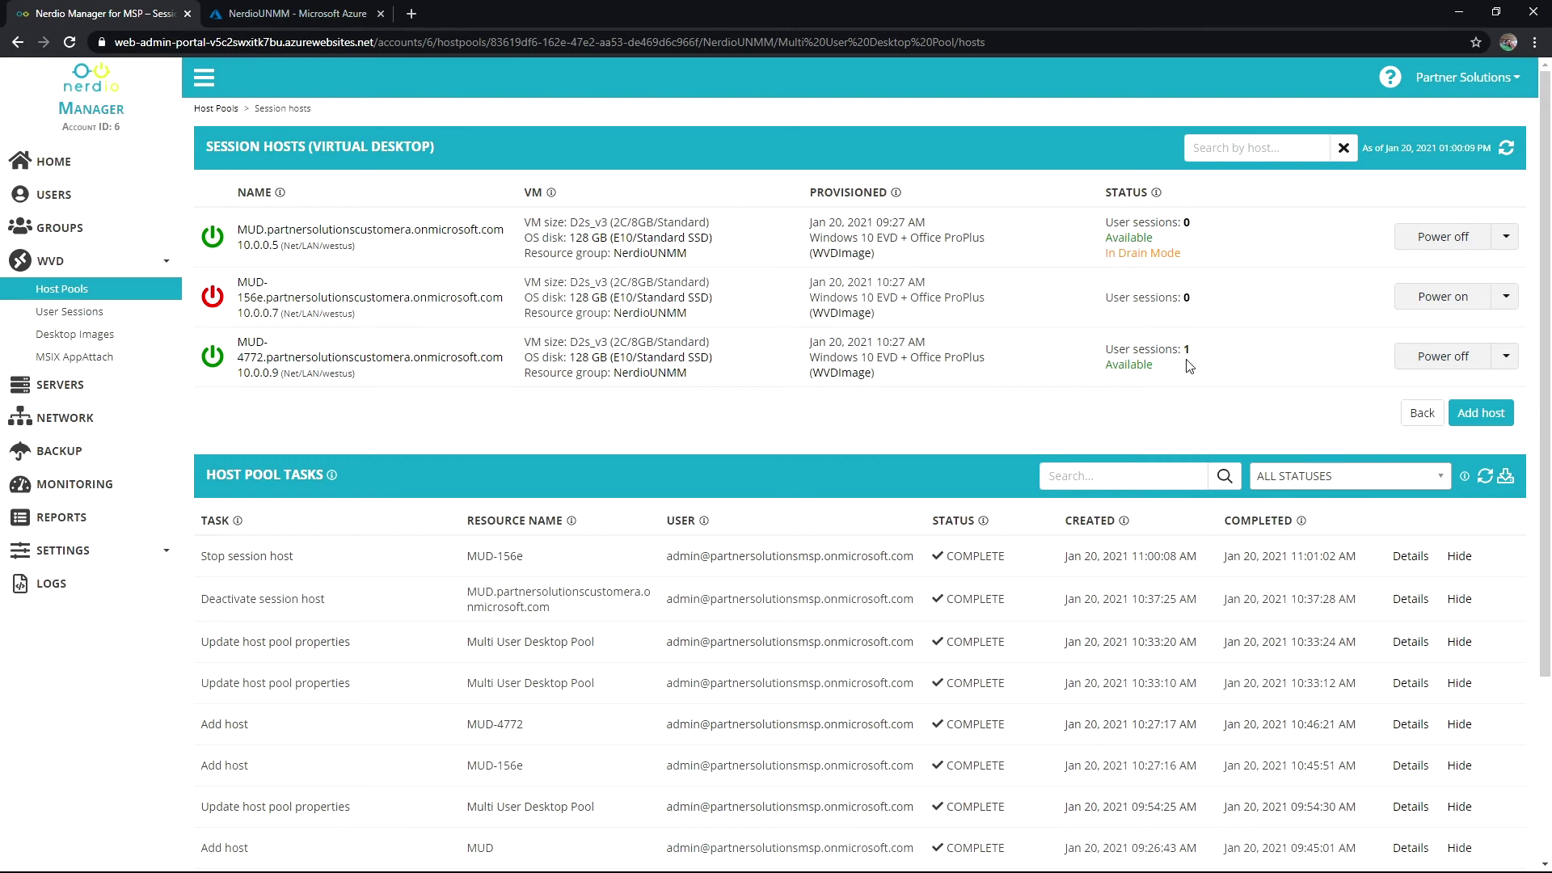
left_click(216, 108)
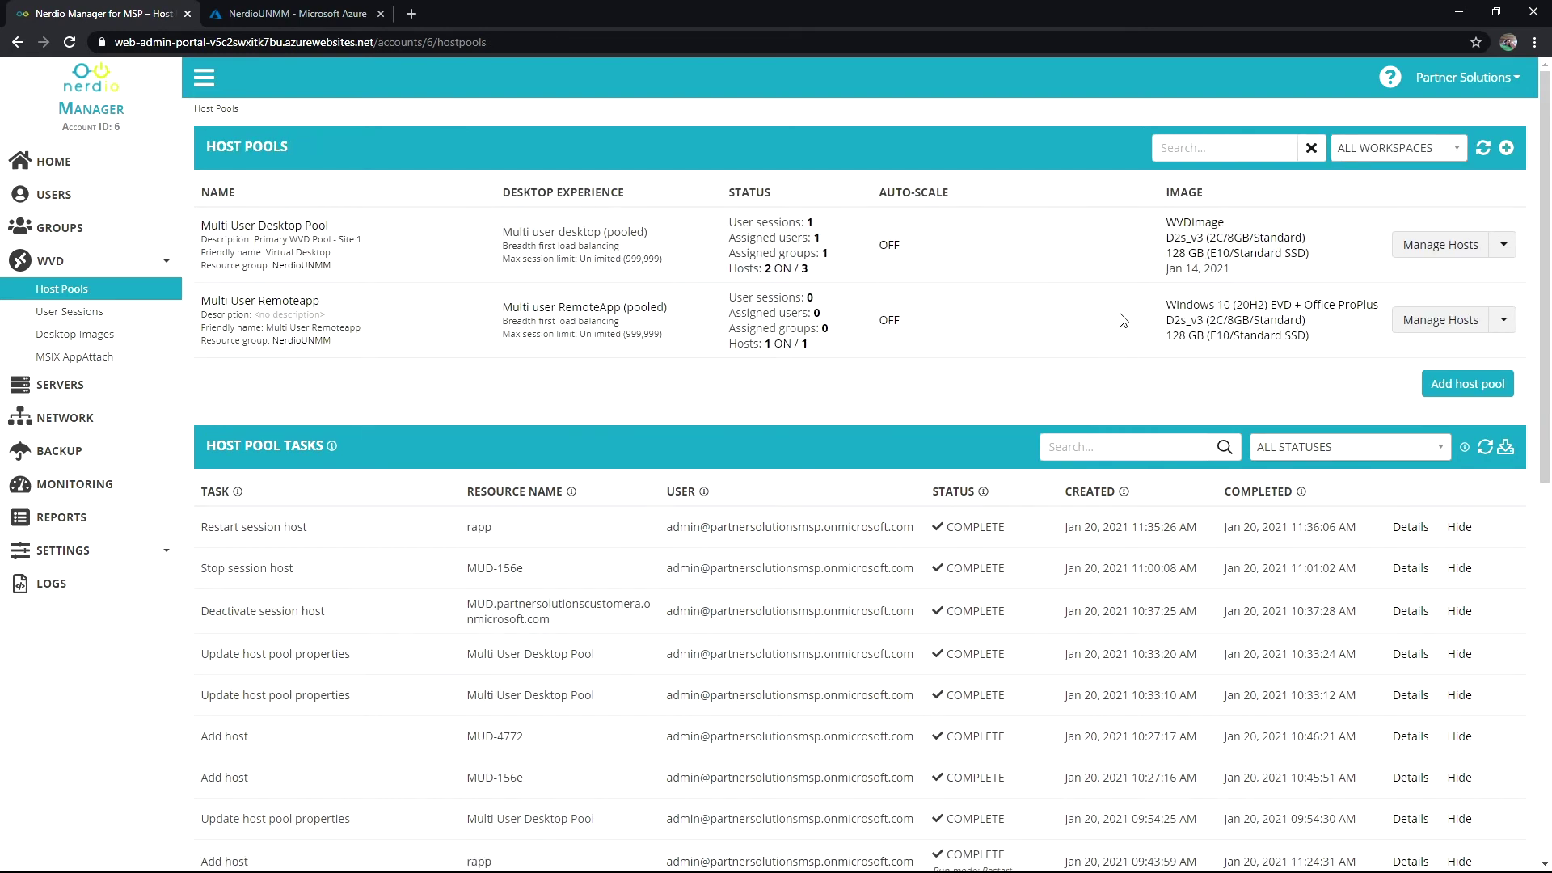
Step: Review both pages of user and group assignments for the Multi User Desktop Pool, and return to the host pool list
left_click(1504, 246)
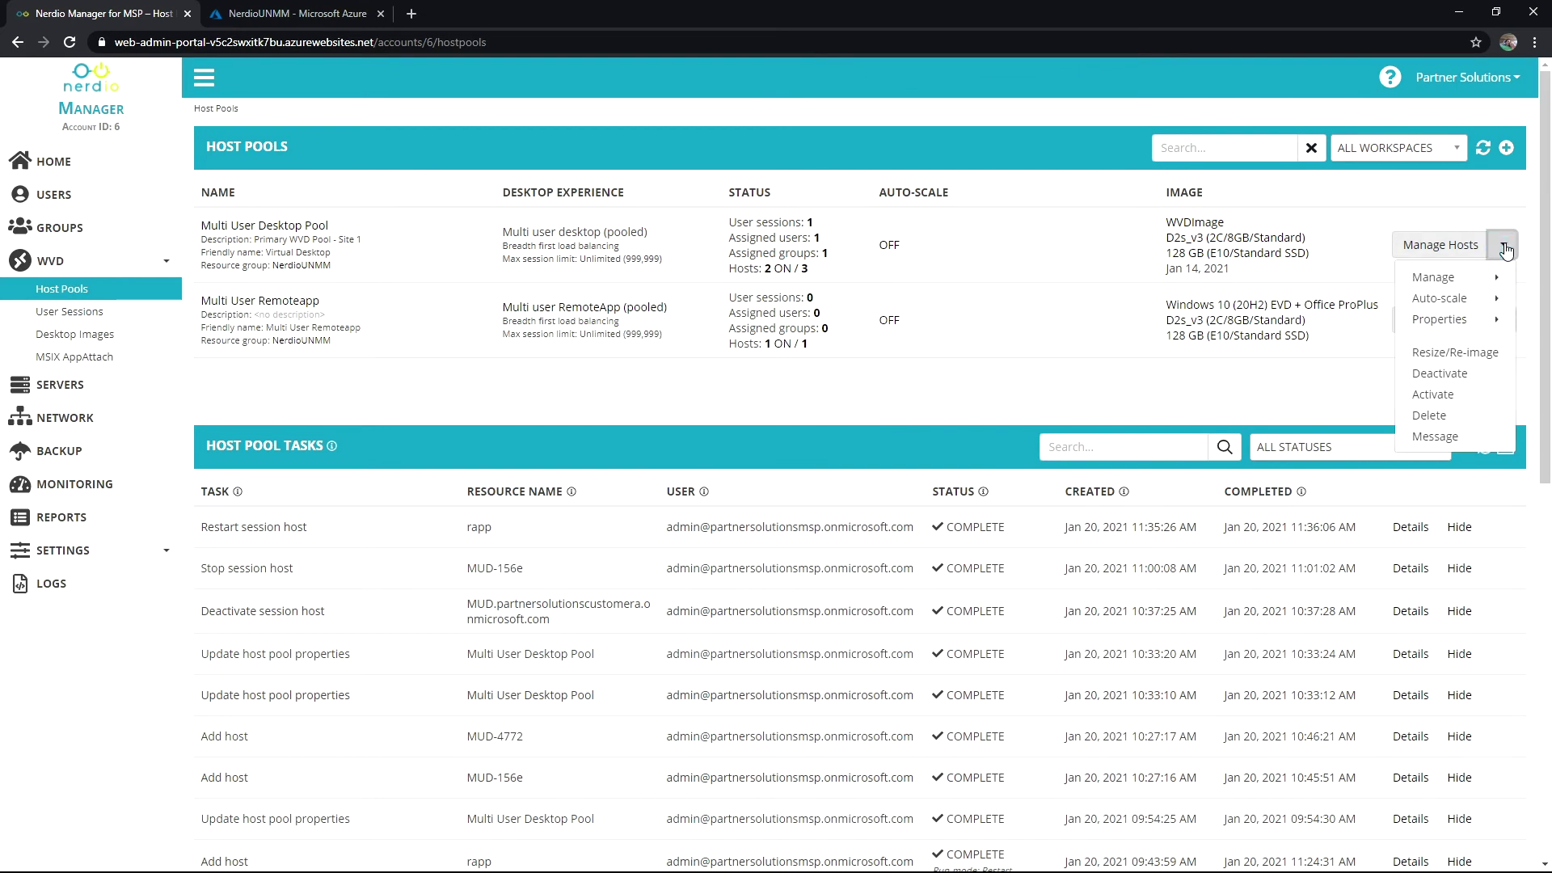
mouse_move(1452, 283)
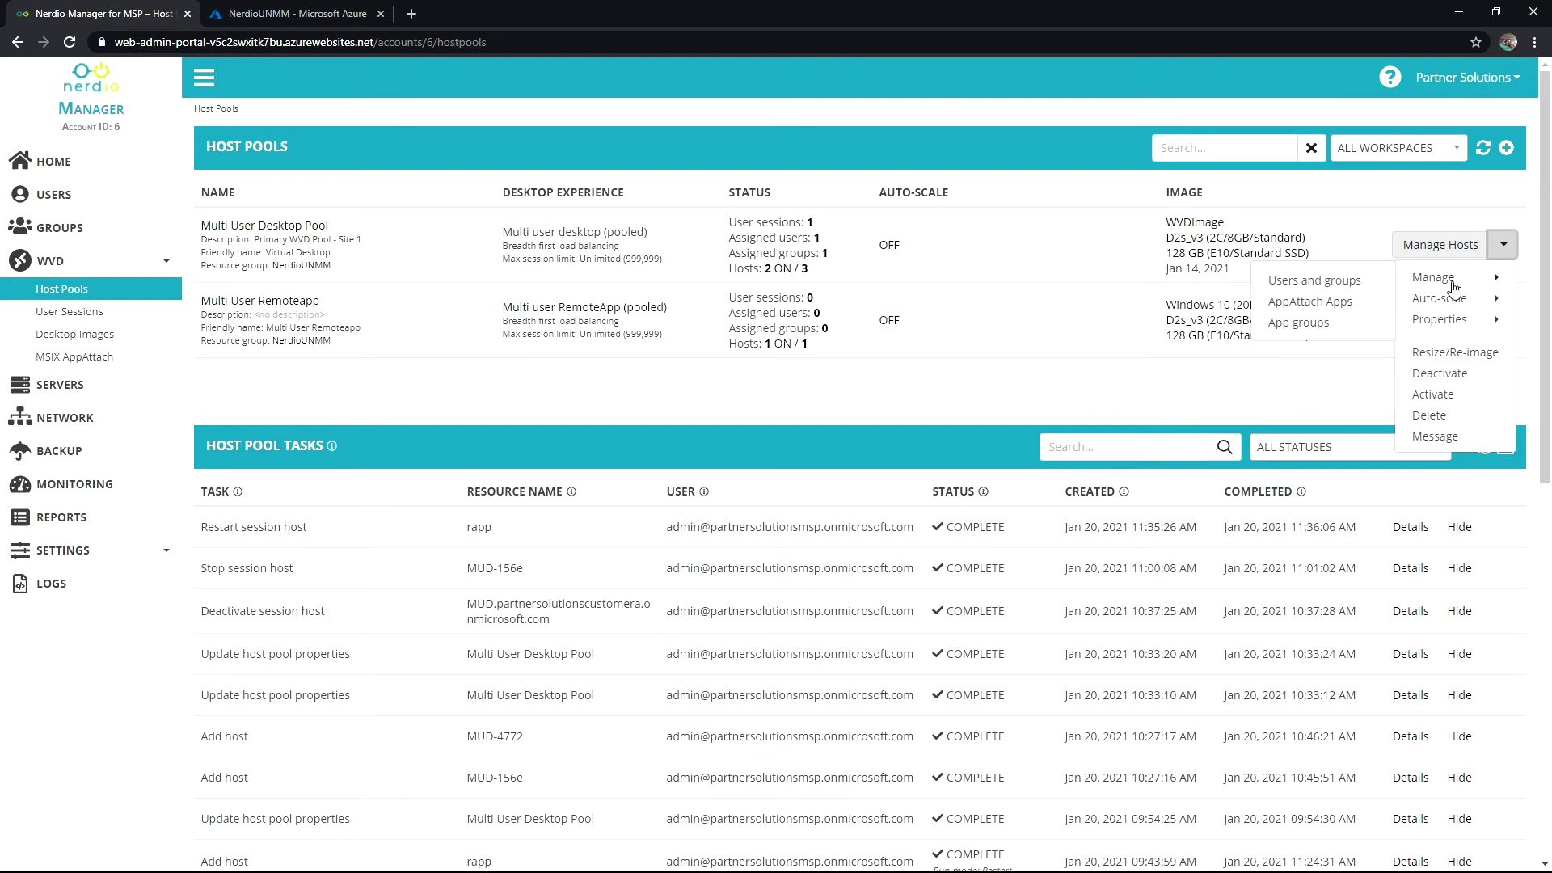
left_click(1319, 283)
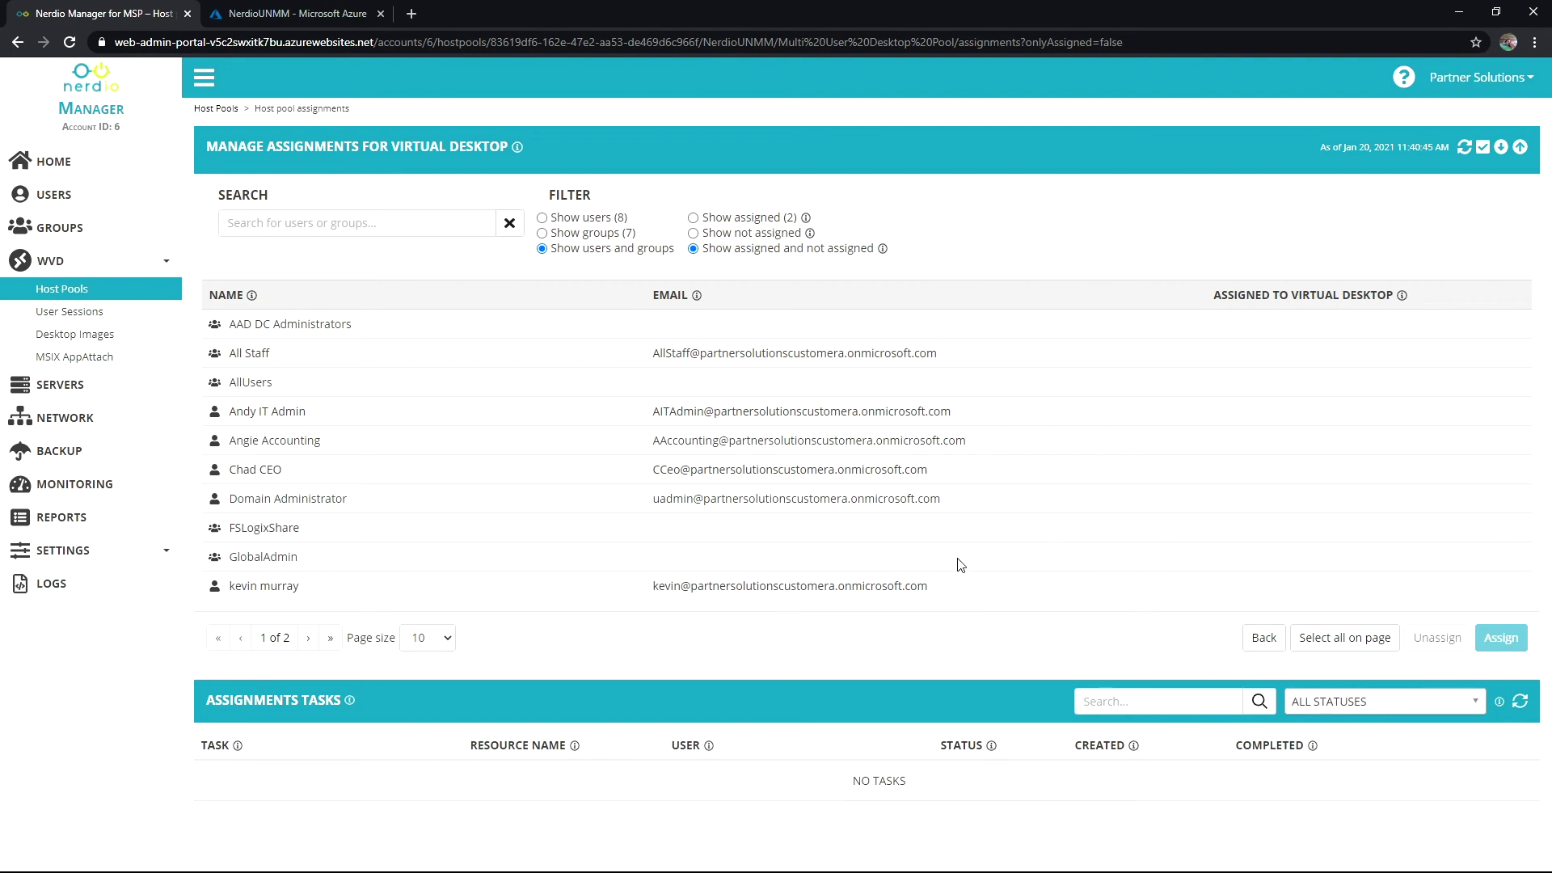
left_click(308, 638)
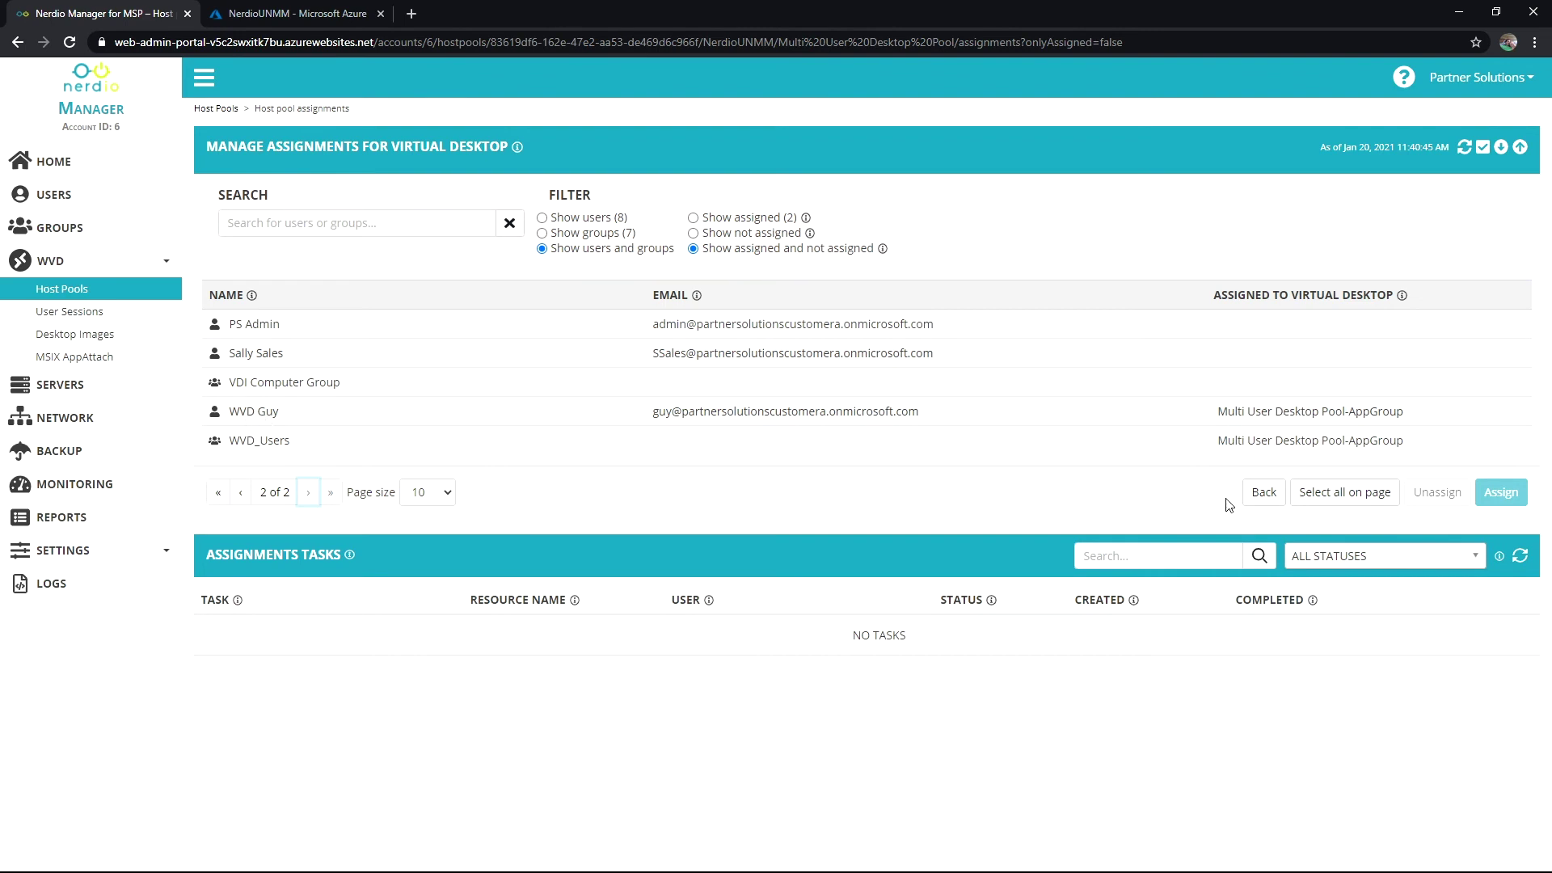
left_click(1273, 497)
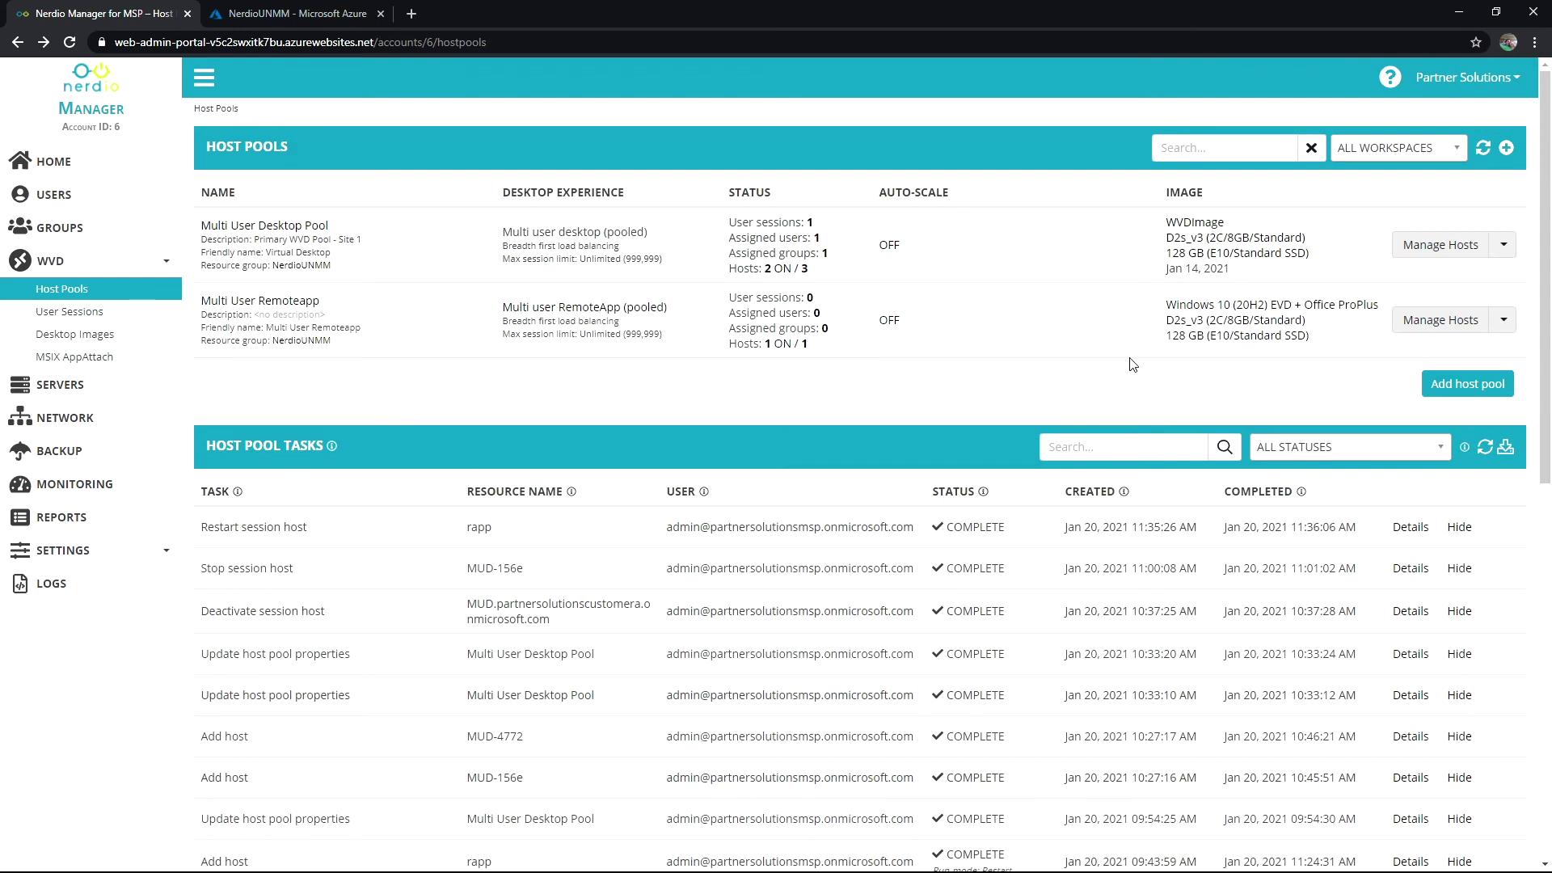
Step: Review the Active Directory configuration of the Multi User Desktop Pool and close it without changes
left_click(1502, 244)
mouse_move(1439, 319)
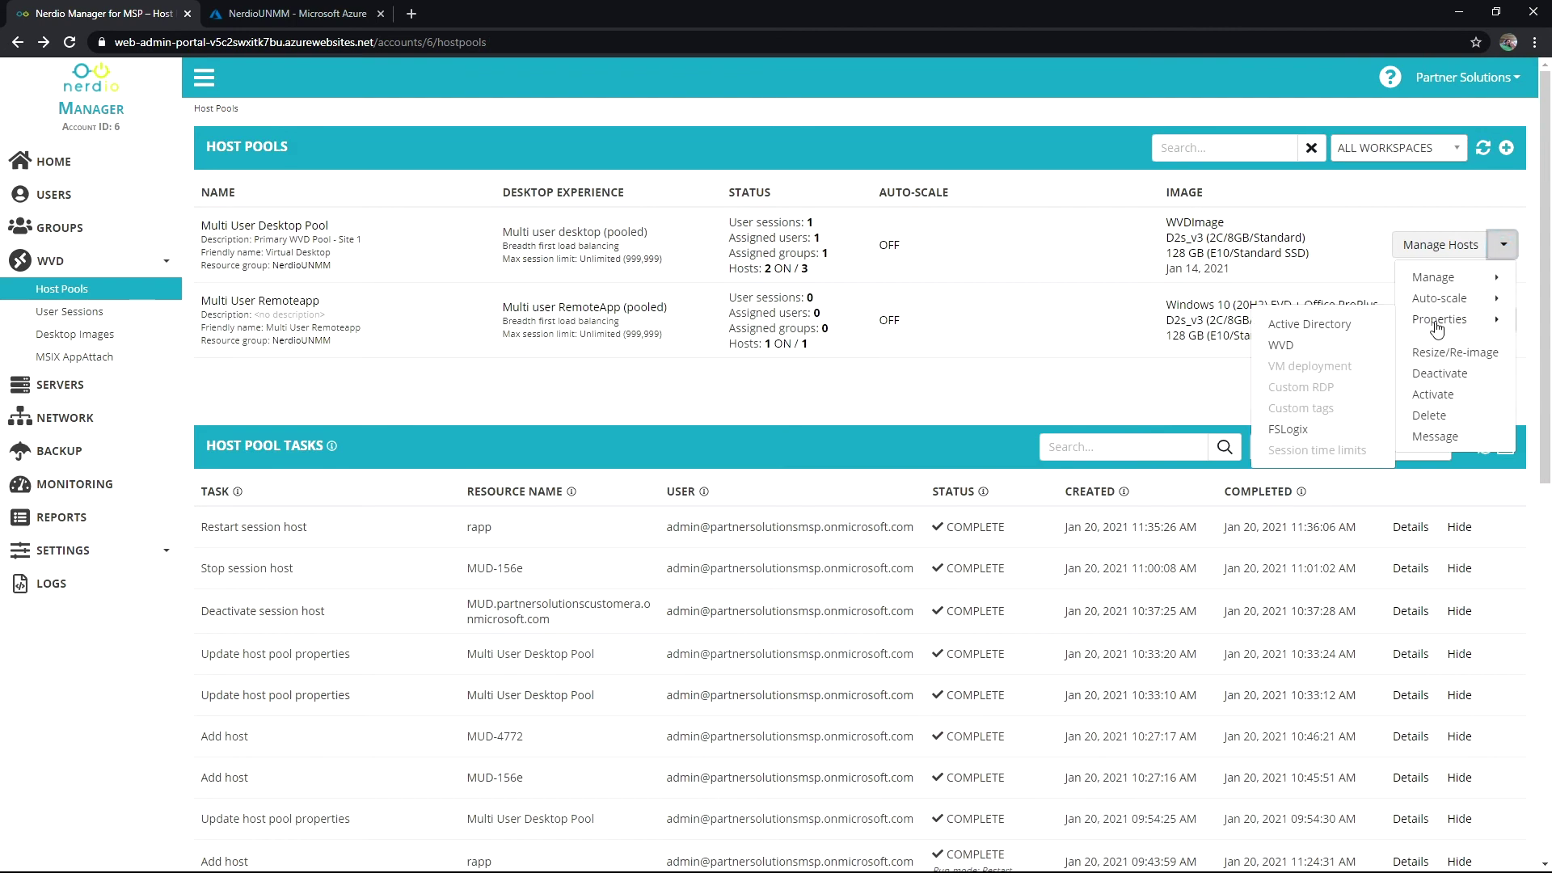
left_click(1317, 328)
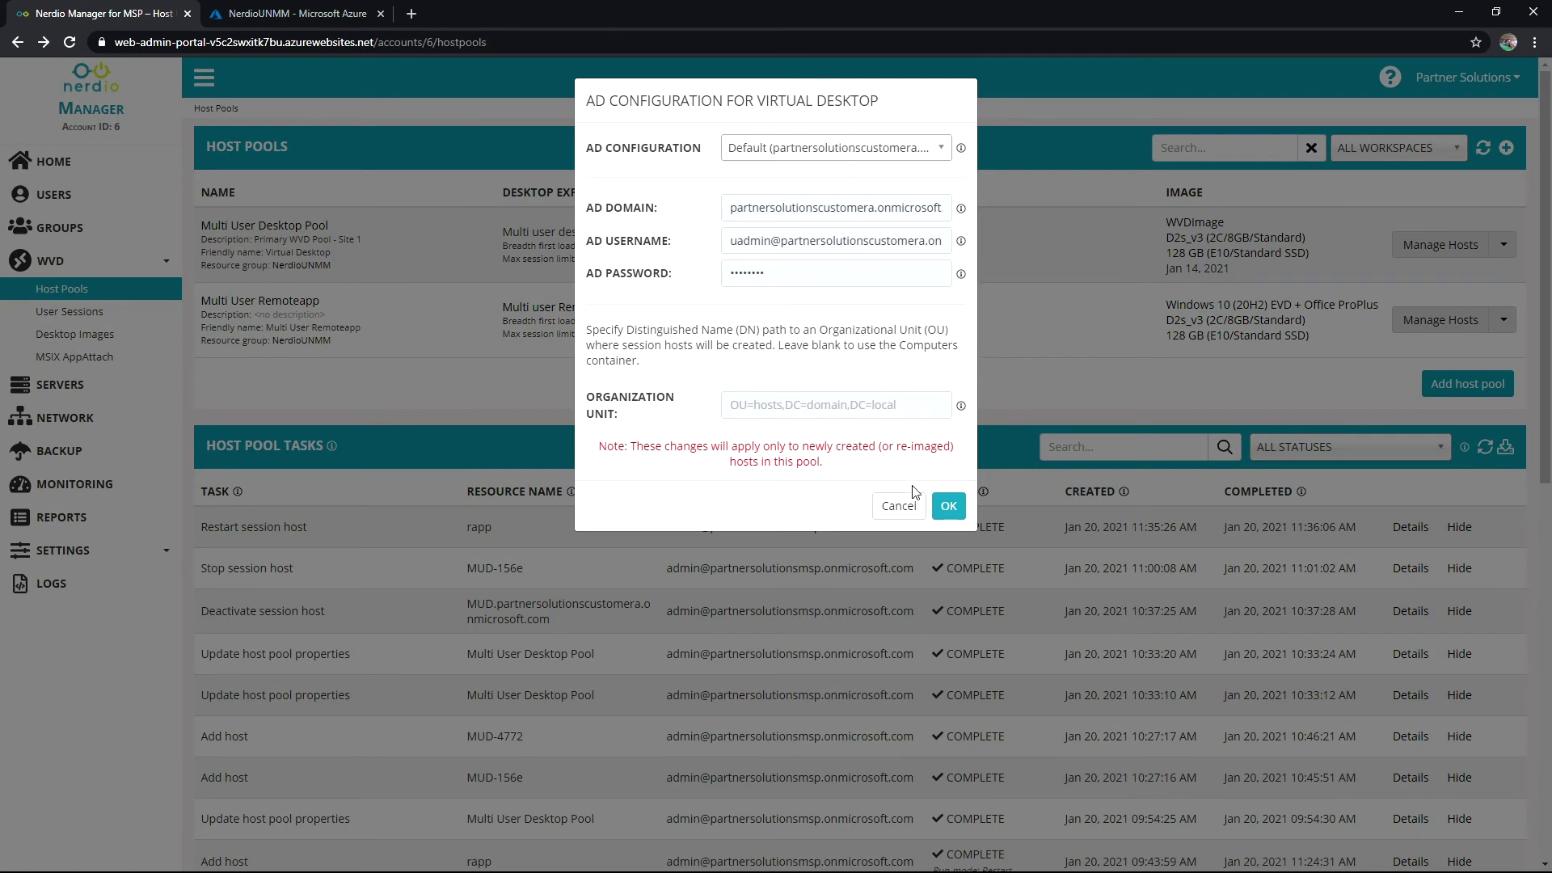
left_click(896, 506)
Step: In the Multi User Desktop Pool's WVD properties, set the session limit to 66 with breadth-first load balancing, and save
left_click(1502, 247)
mouse_move(1439, 319)
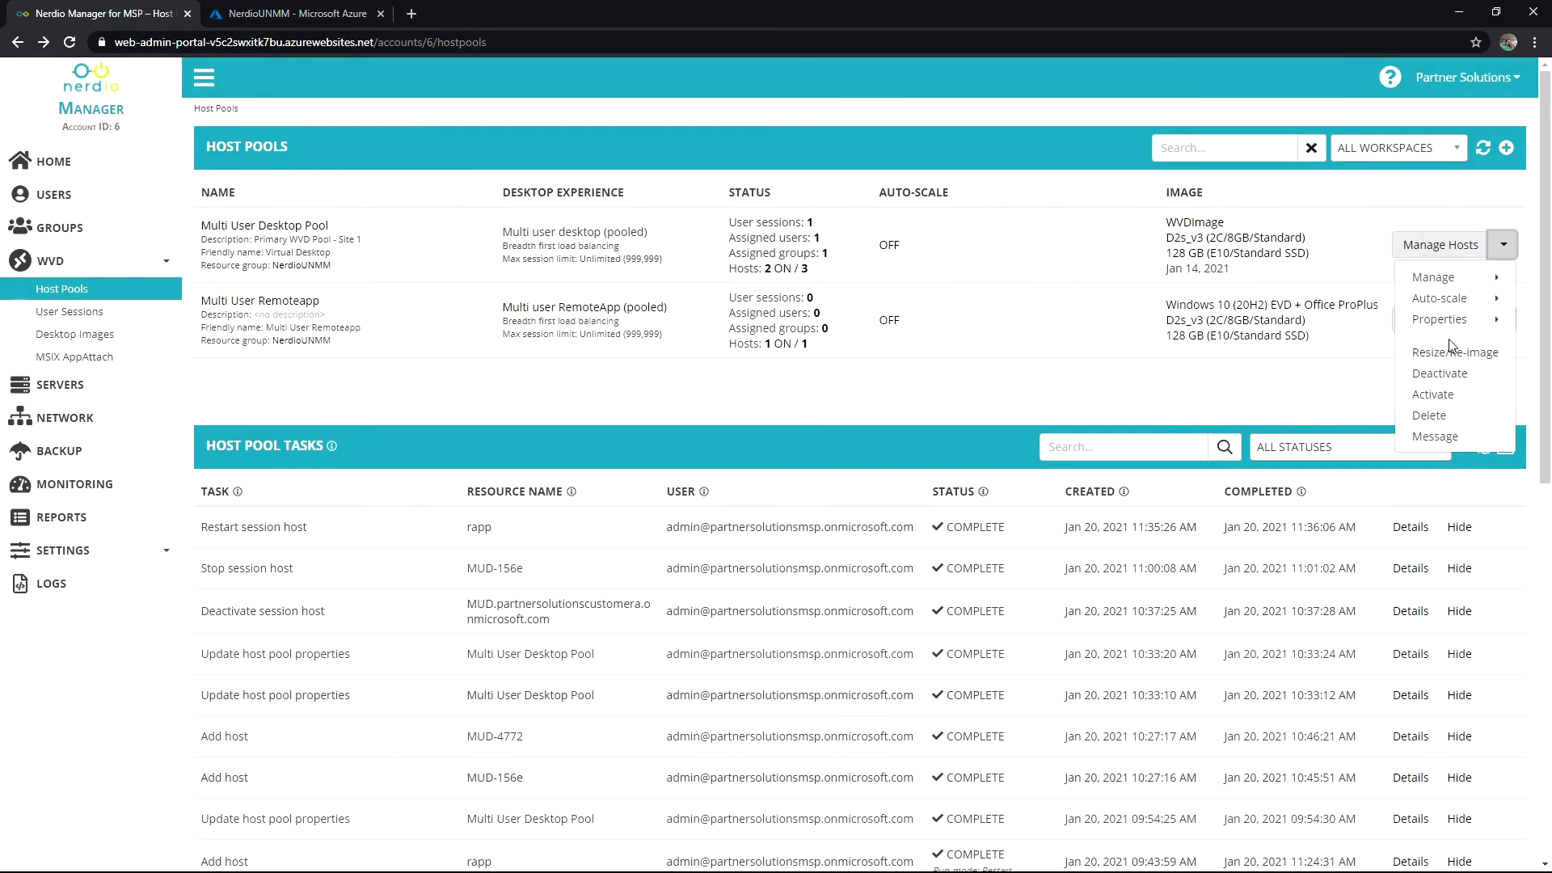
left_click(1281, 345)
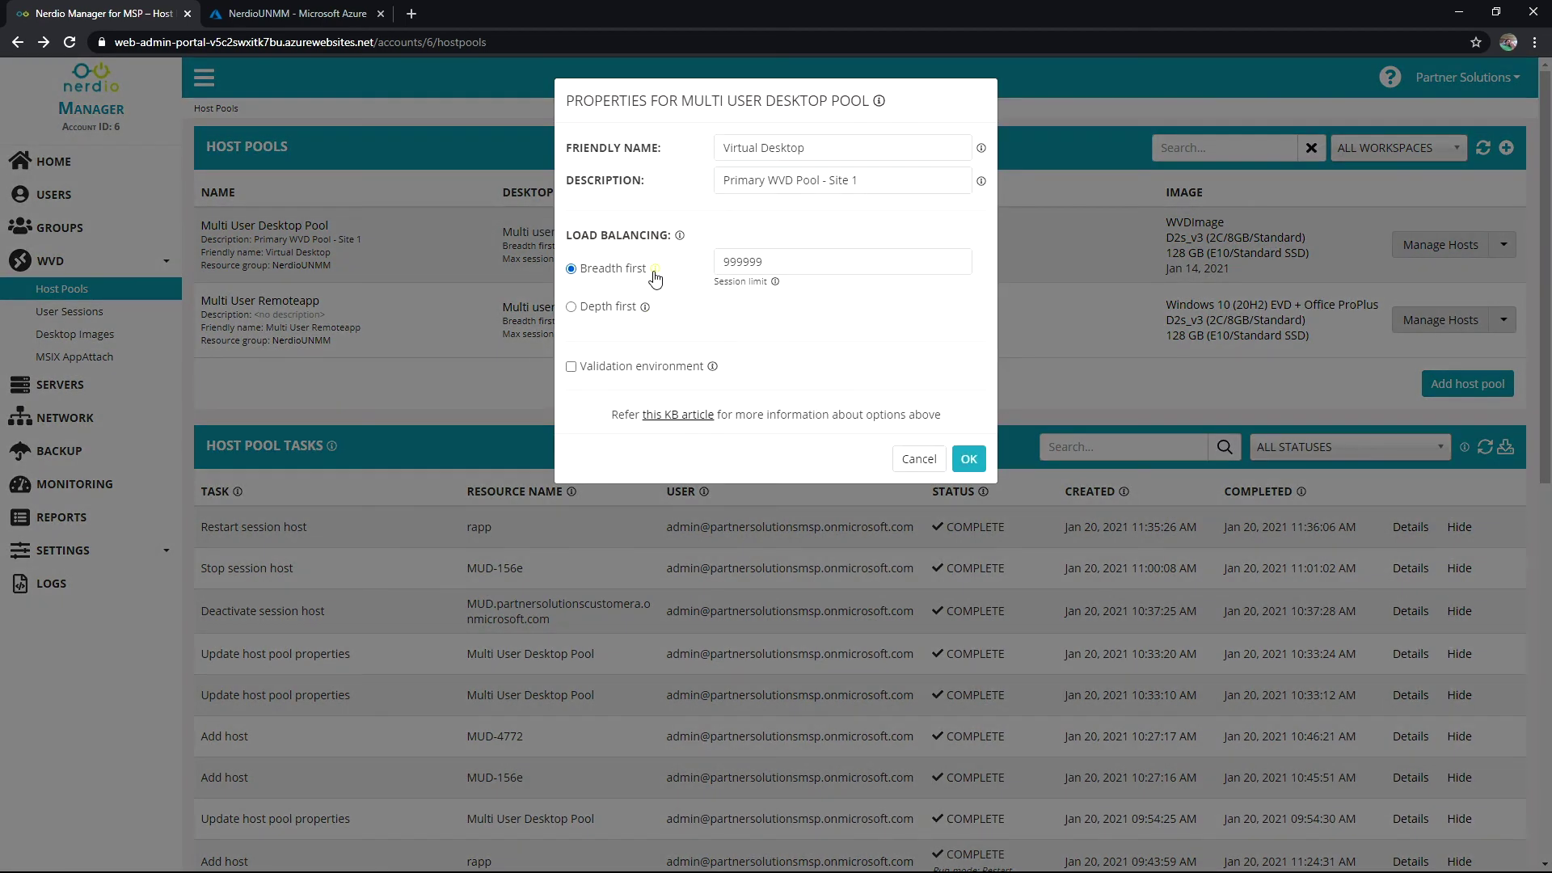
mouse_move(656, 275)
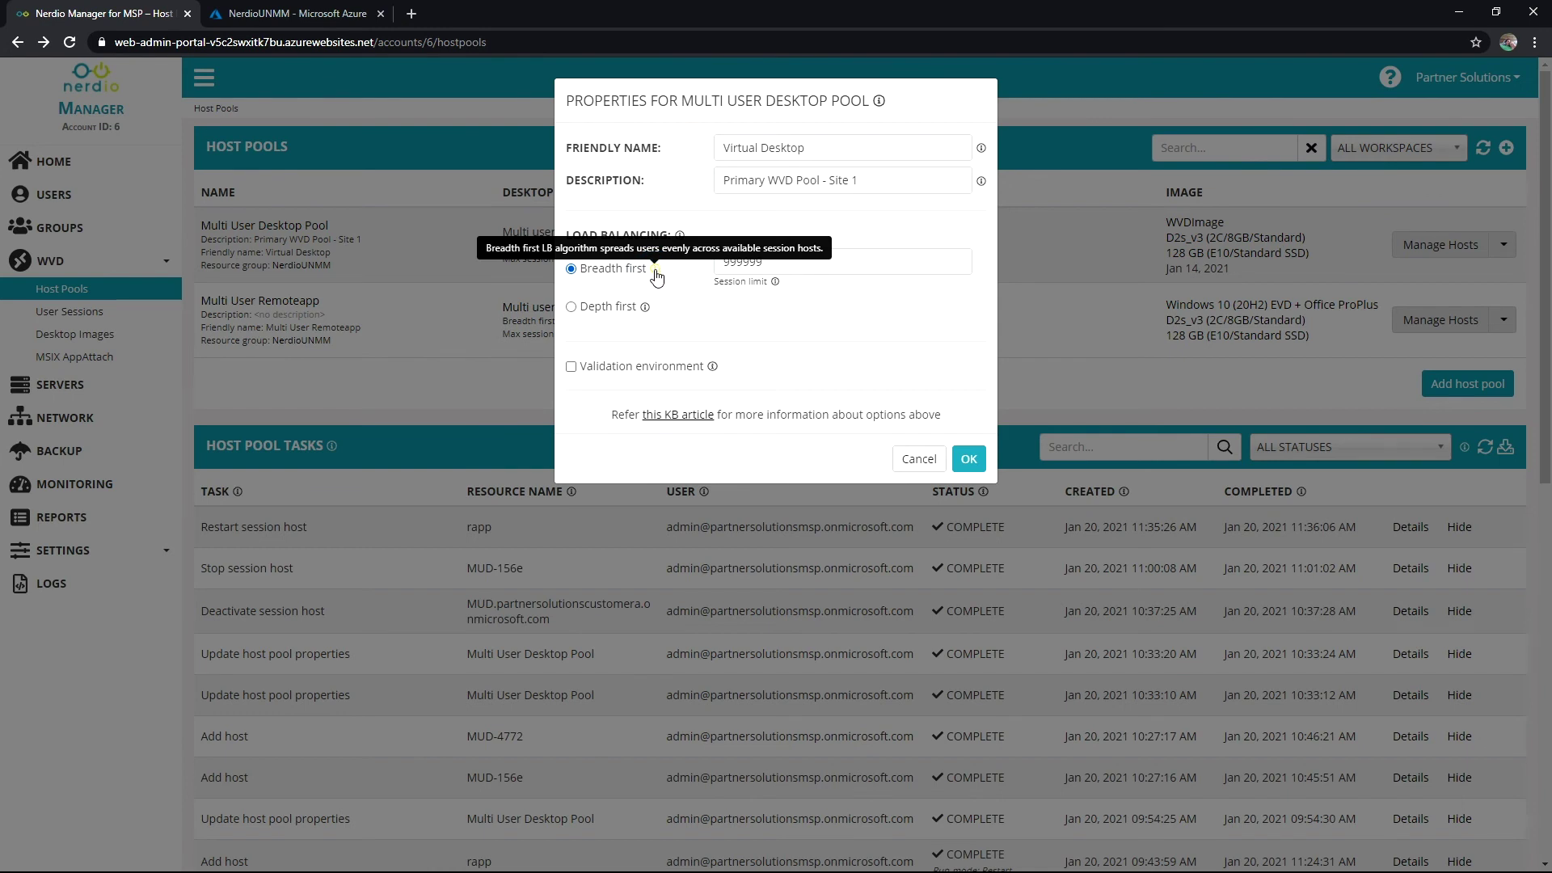
left_click(635, 309)
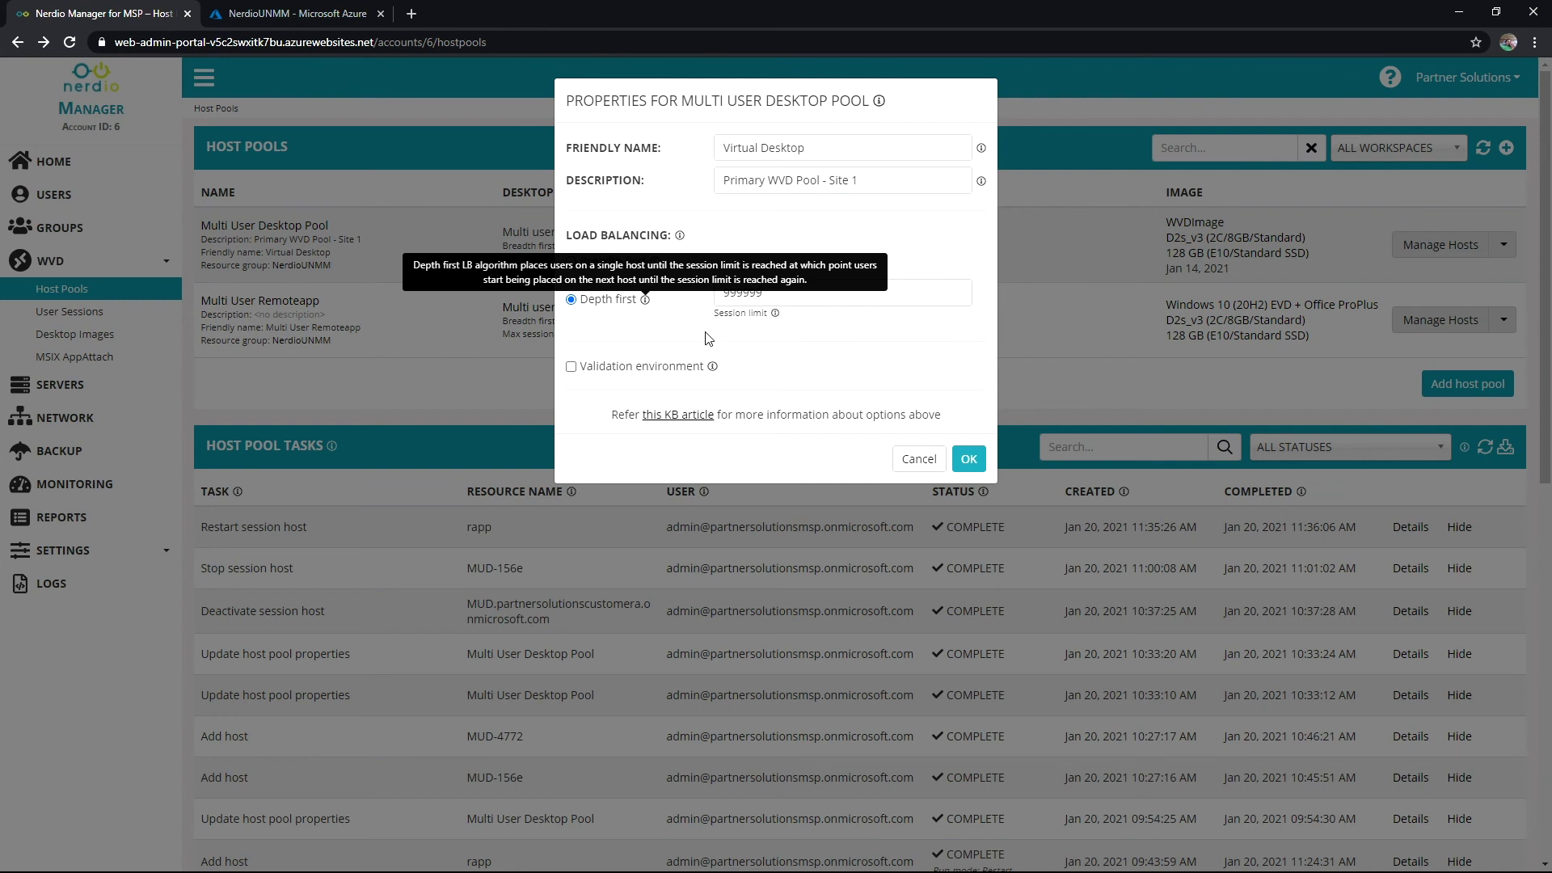
left_click(737, 327)
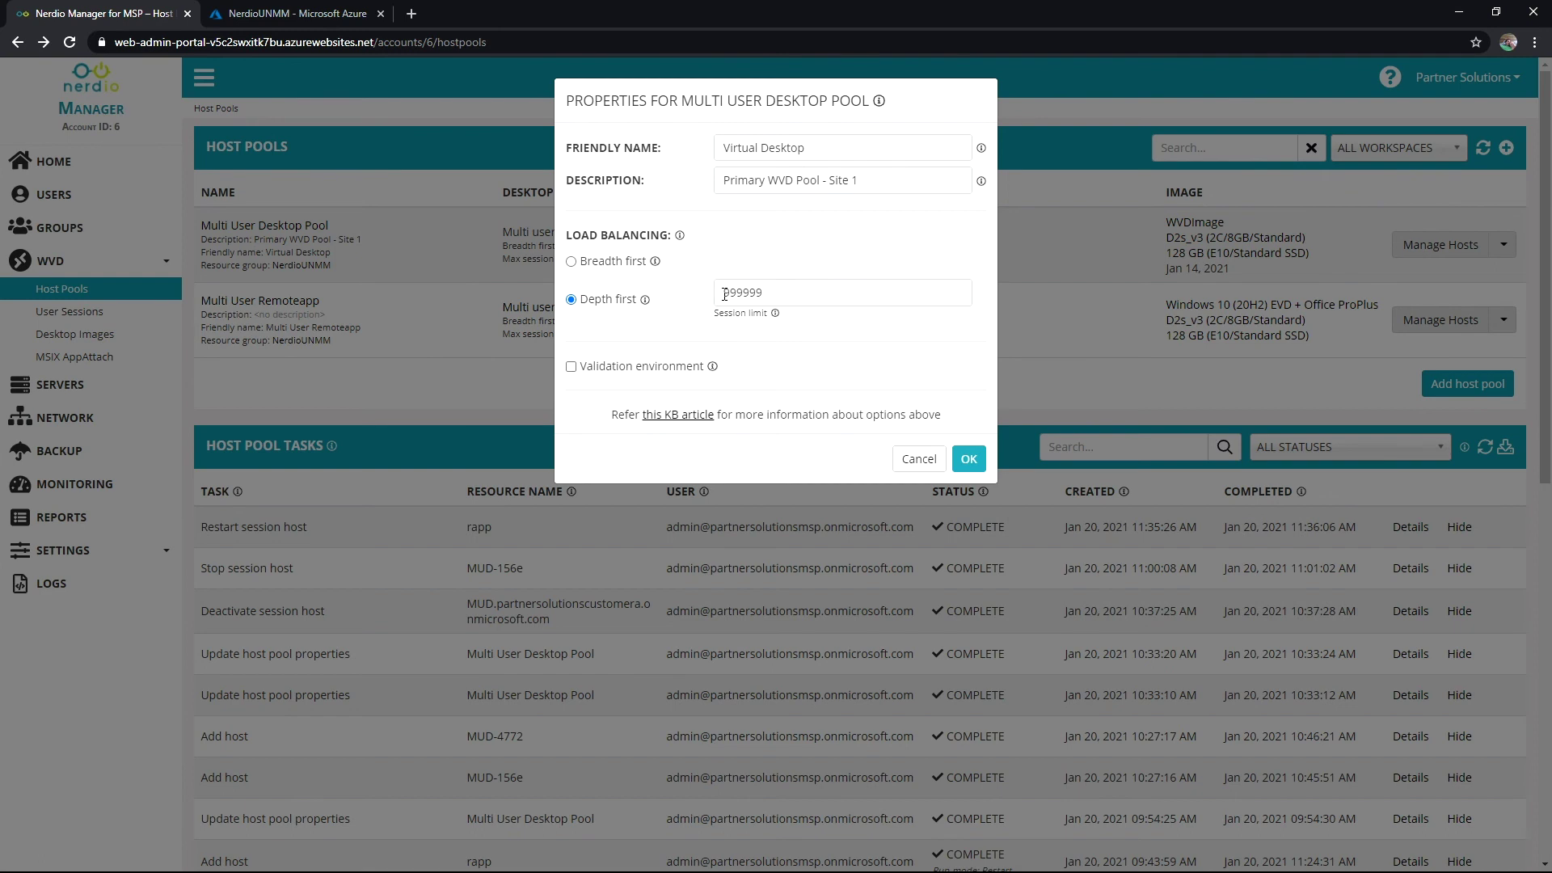
left_click_drag(724, 294, 826, 294)
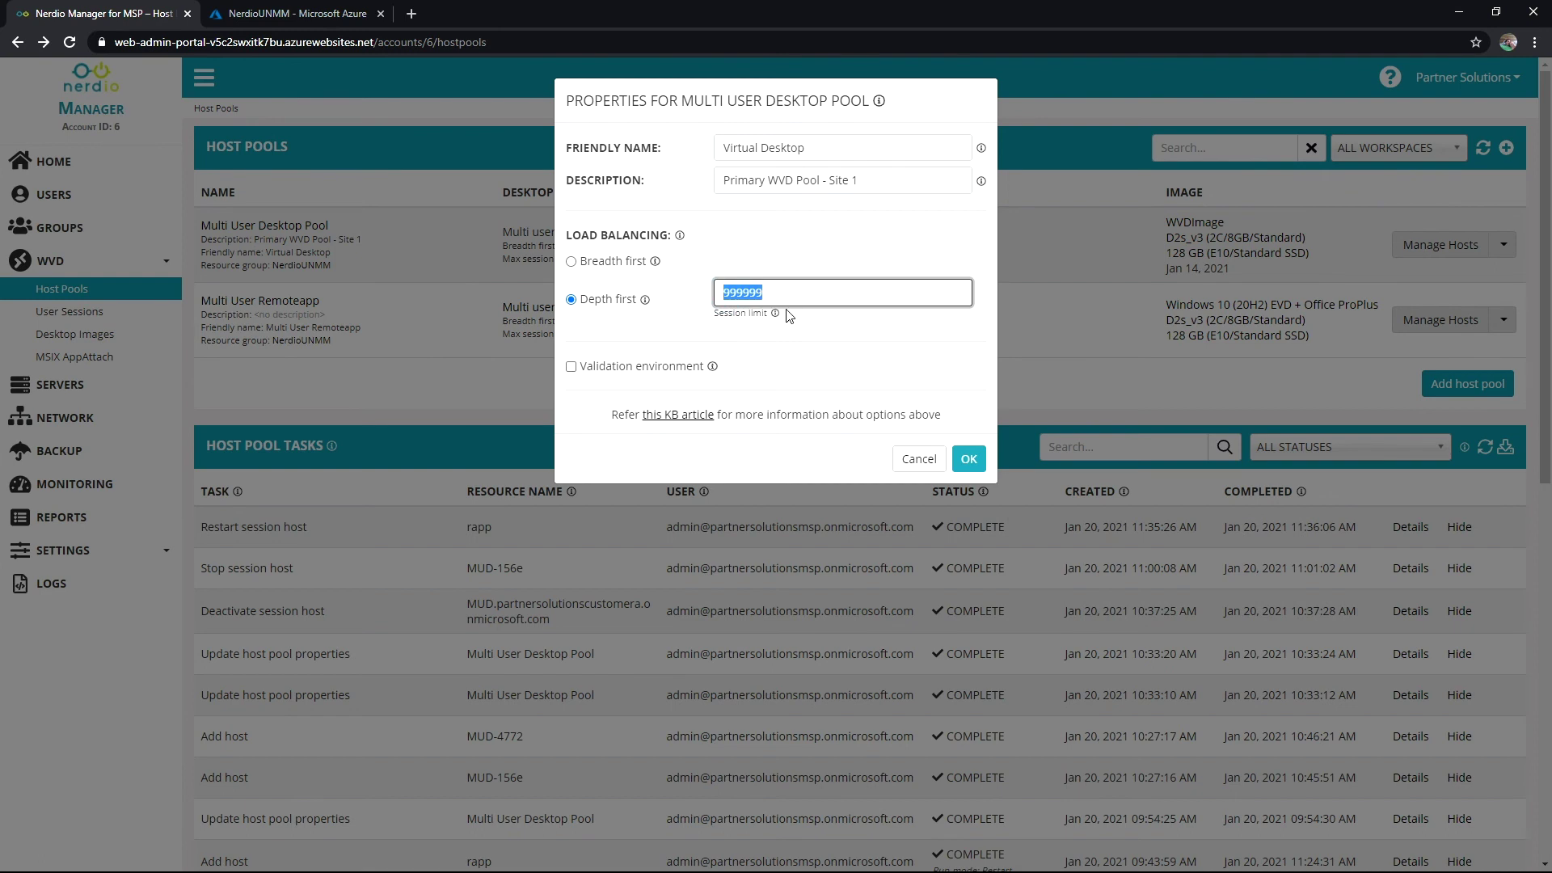
type("10")
mouse_move(774, 313)
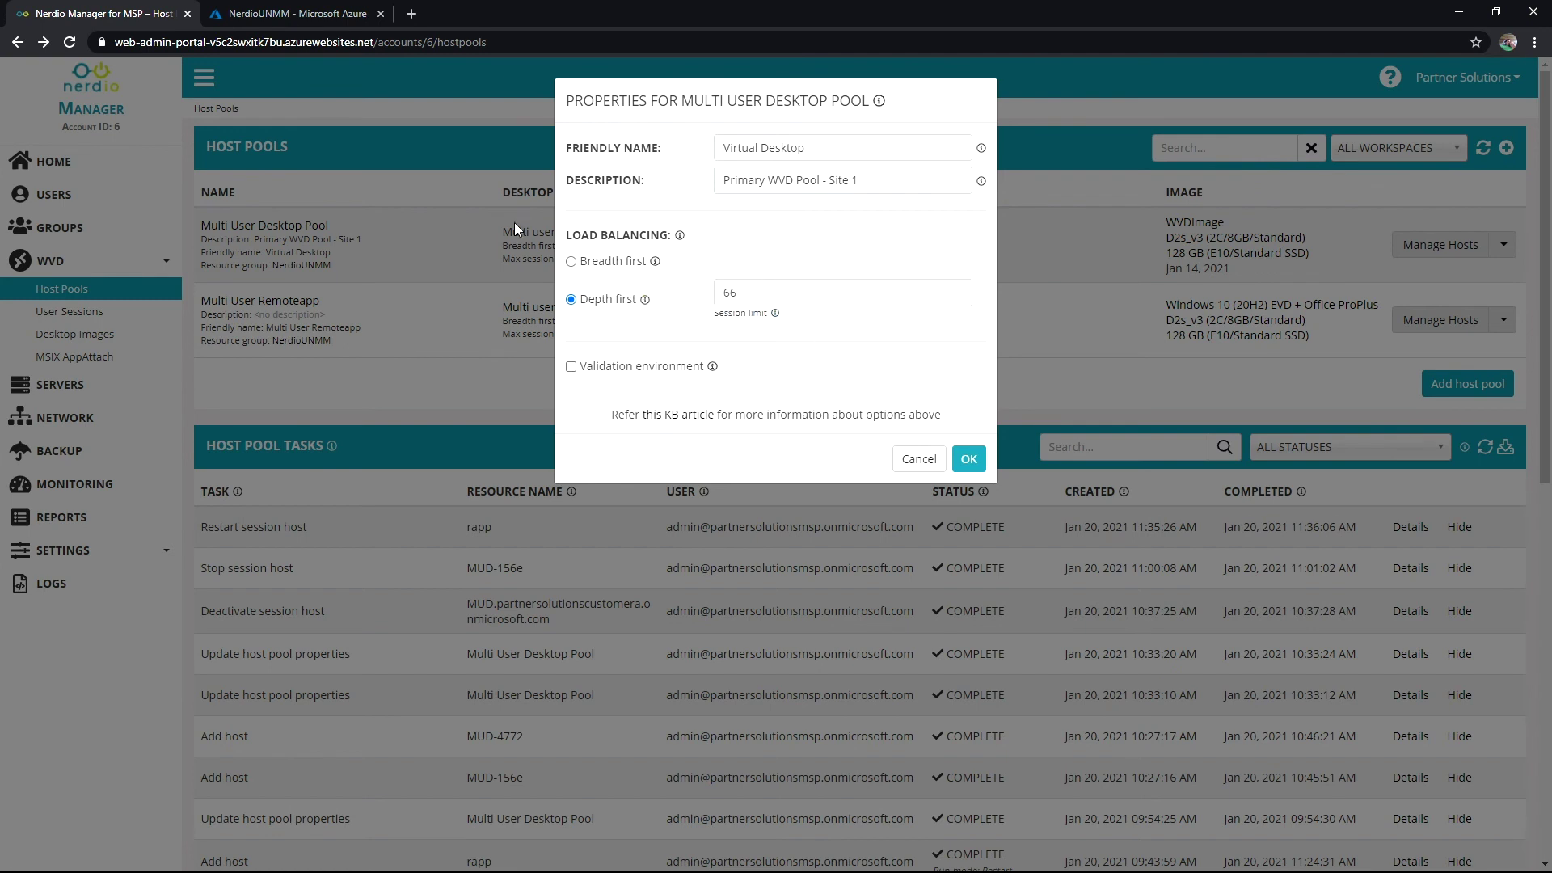
left_click(571, 264)
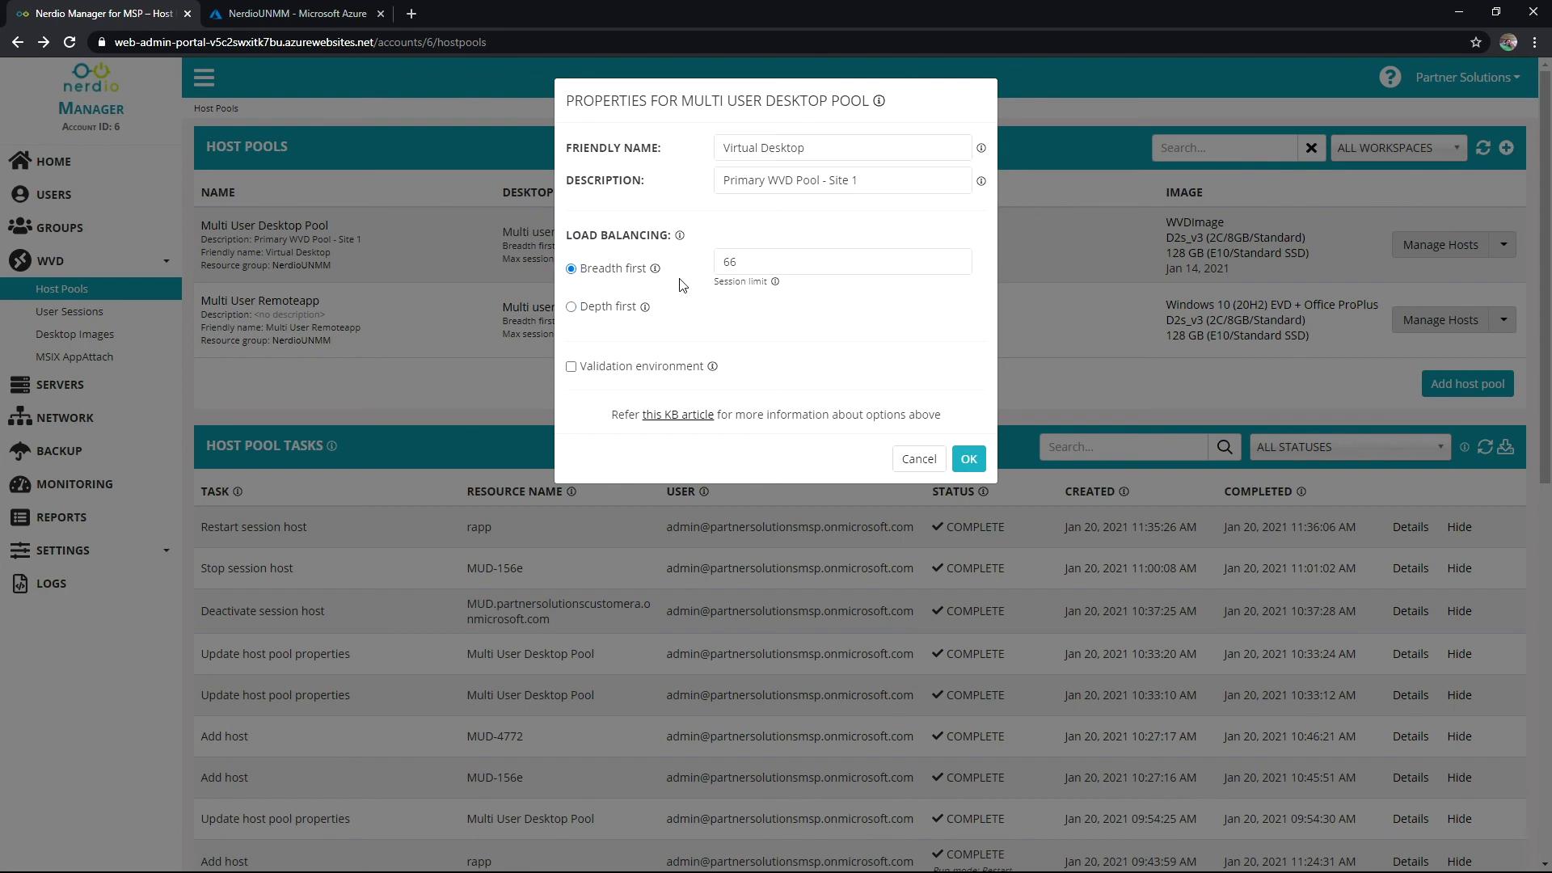
left_click(963, 458)
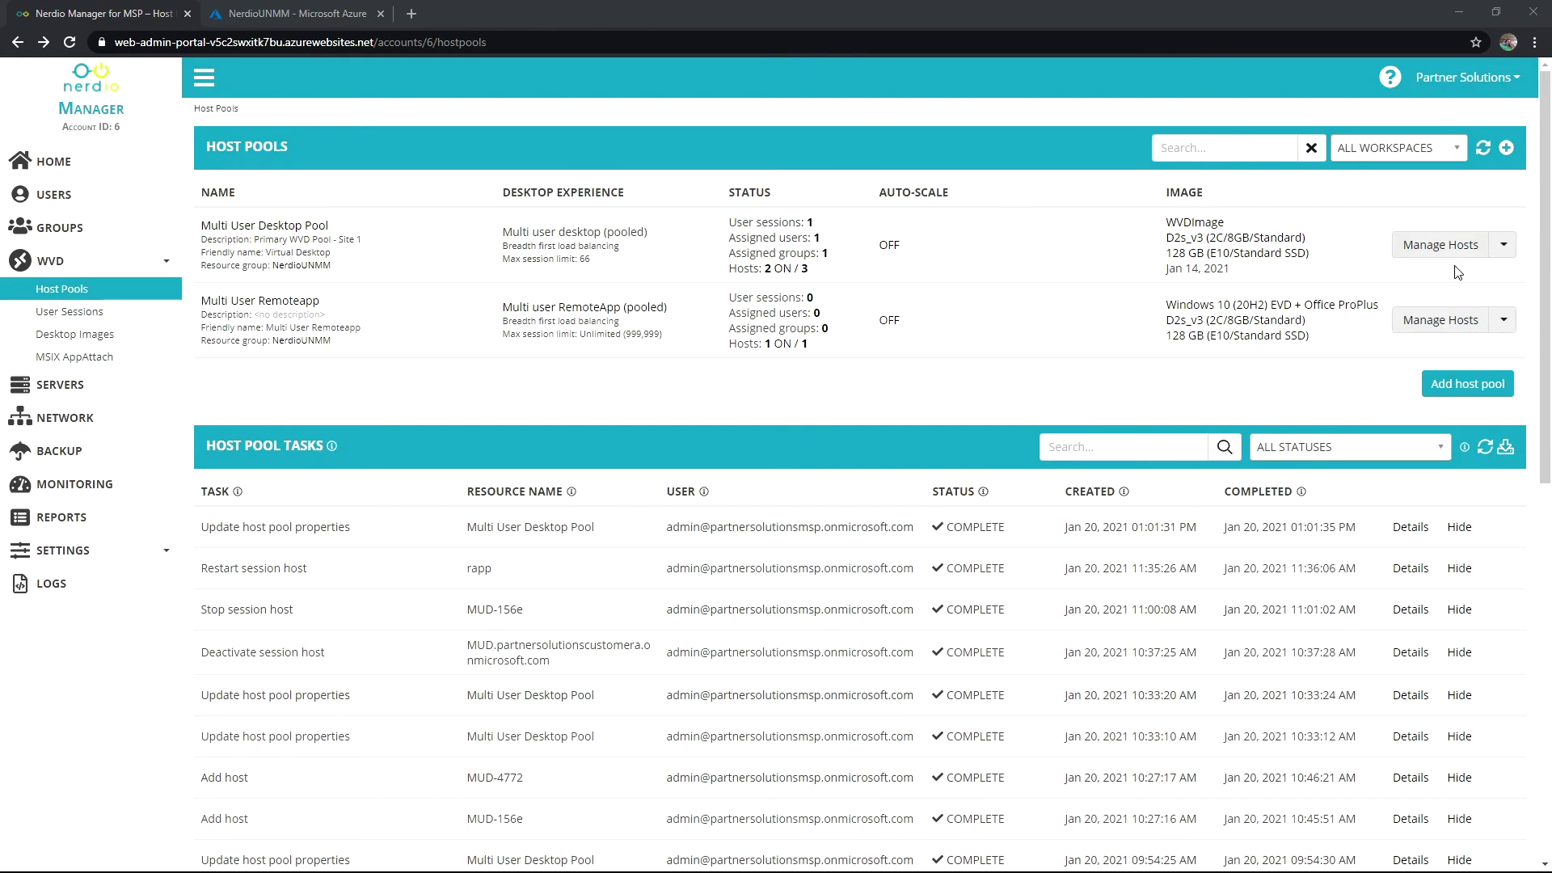
Step: Review the FSLogix profile storage and registry options of the Multi User Desktop Pool and close them without changes
left_click(1504, 244)
mouse_move(1446, 331)
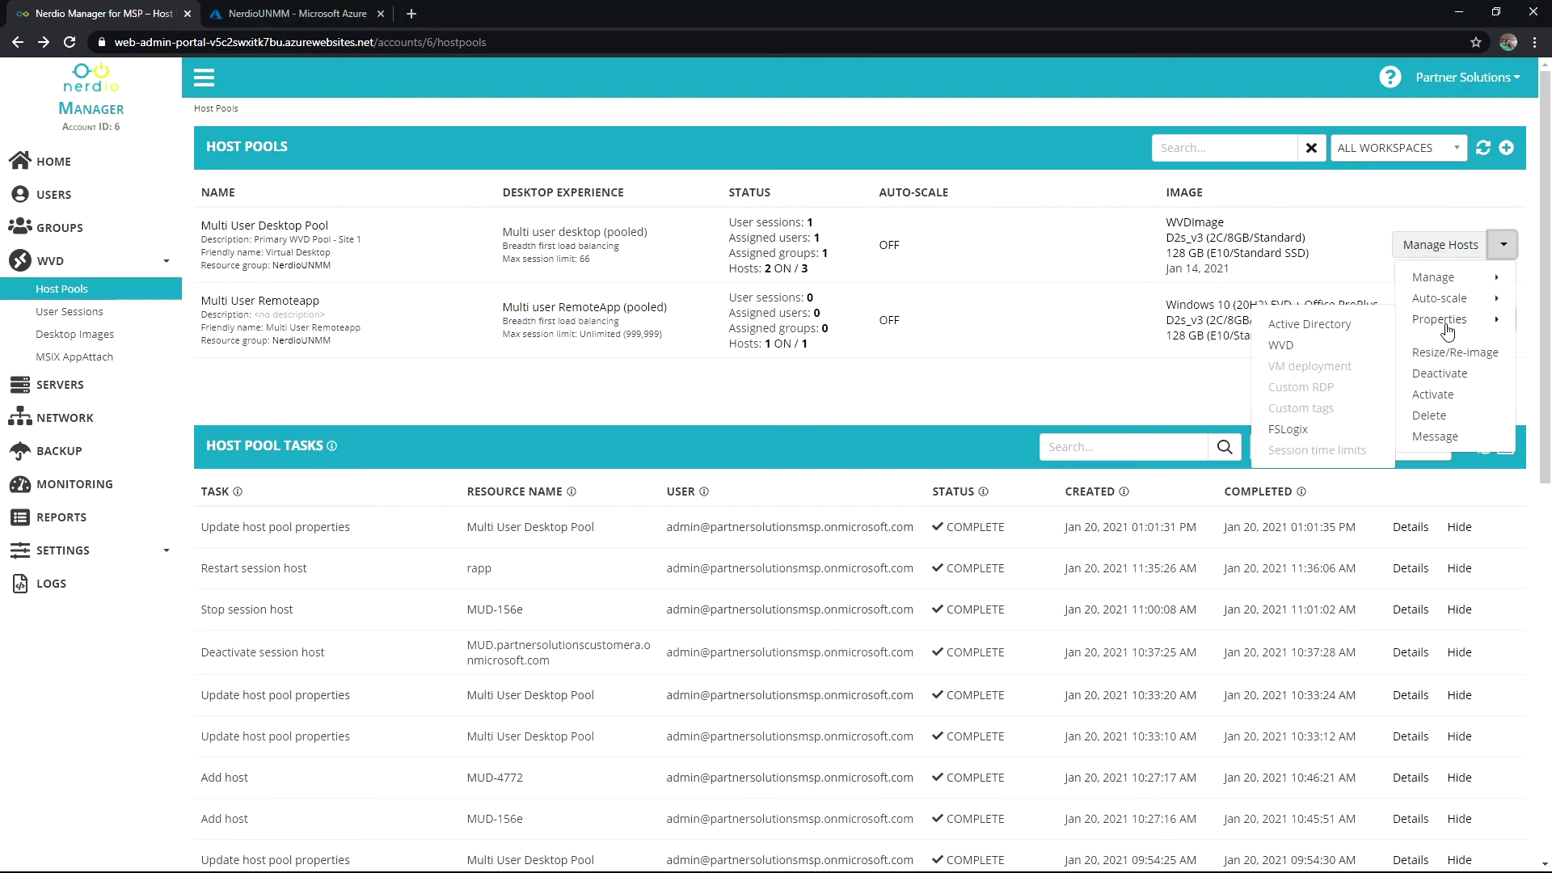
left_click(1313, 429)
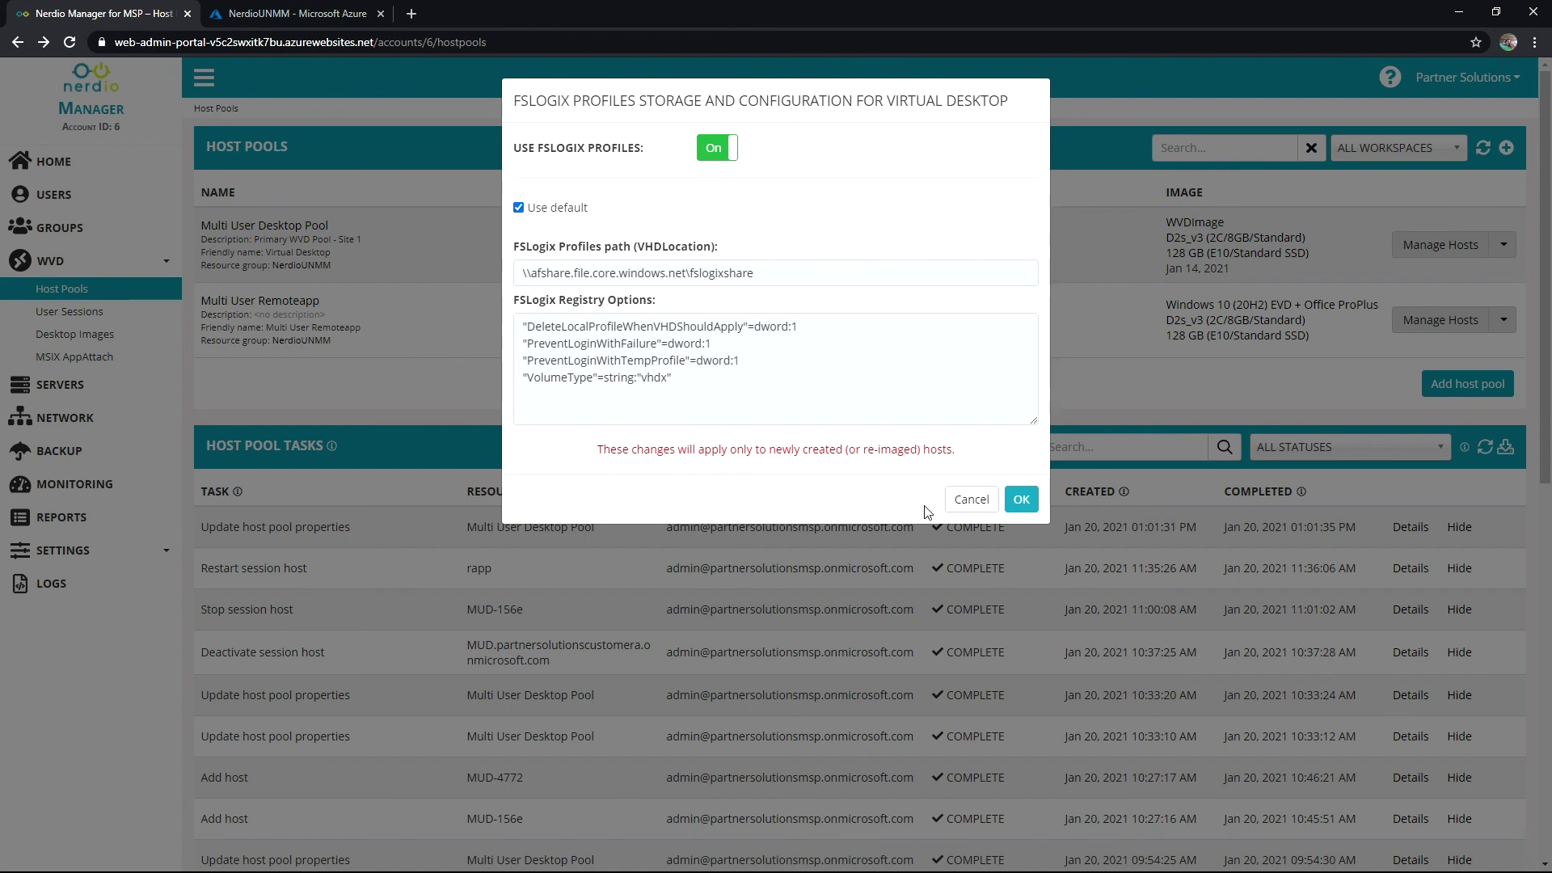
left_click(972, 498)
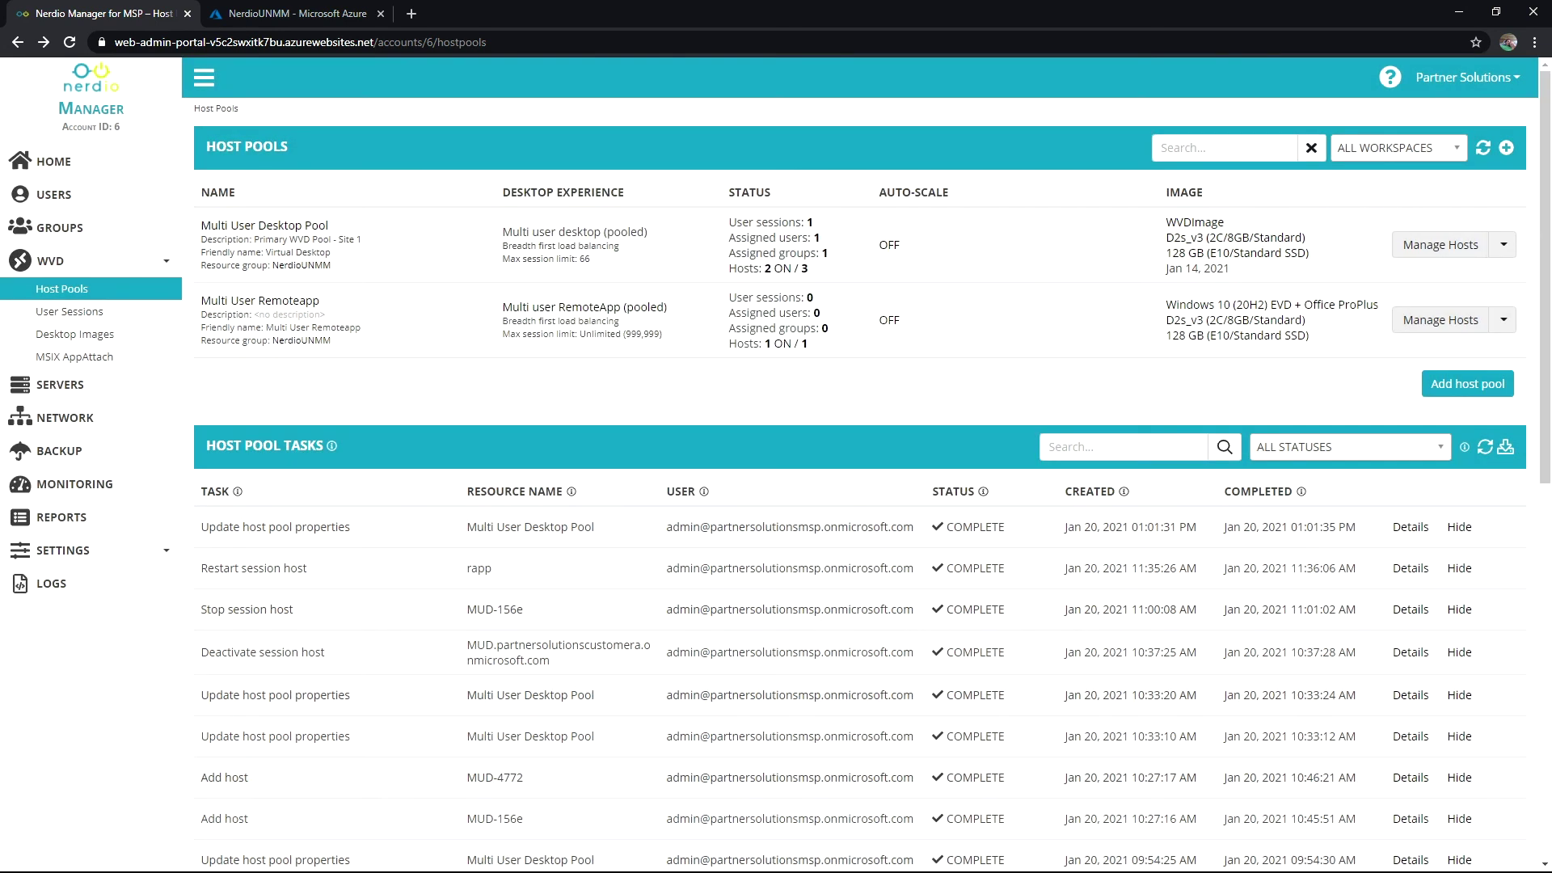